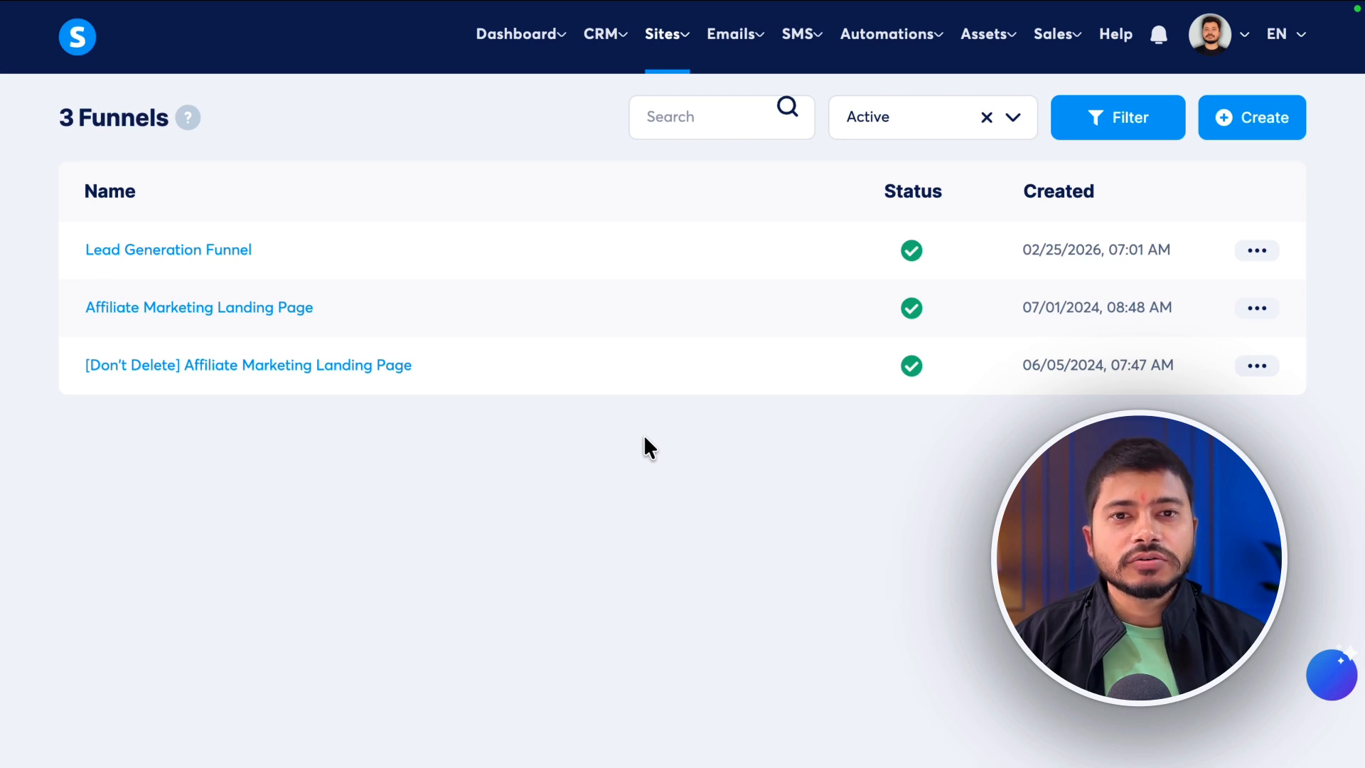
pyautogui.moveTo(661, 61)
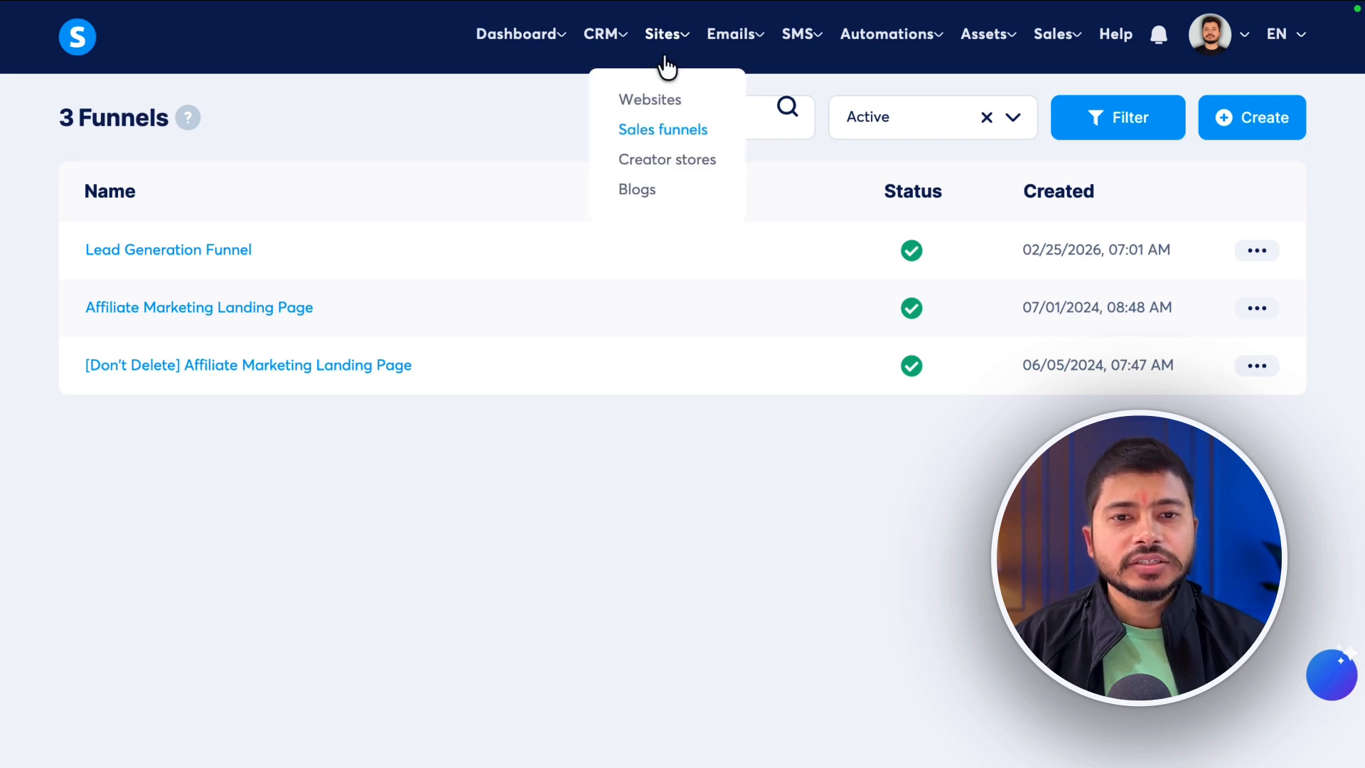
pyautogui.click(668, 124)
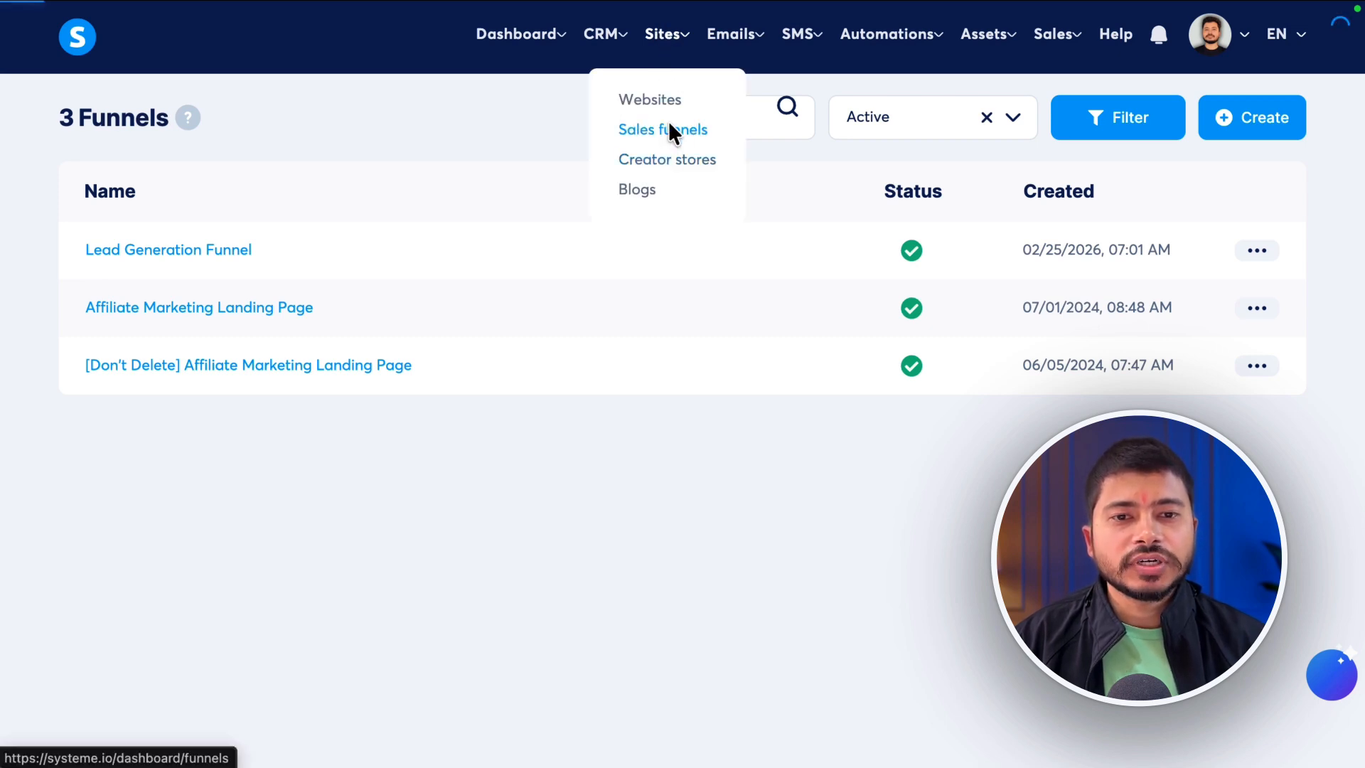
pyautogui.click(1254, 120)
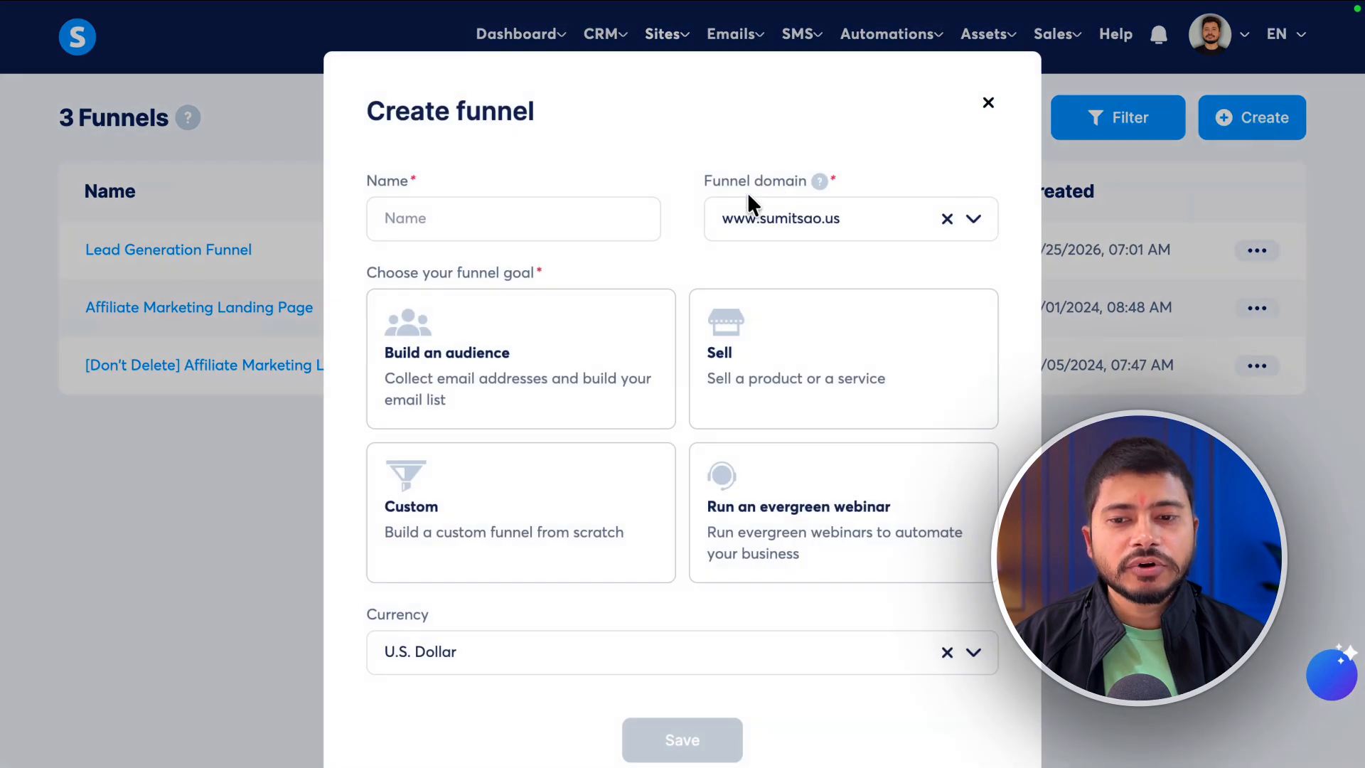
pyautogui.click(533, 363)
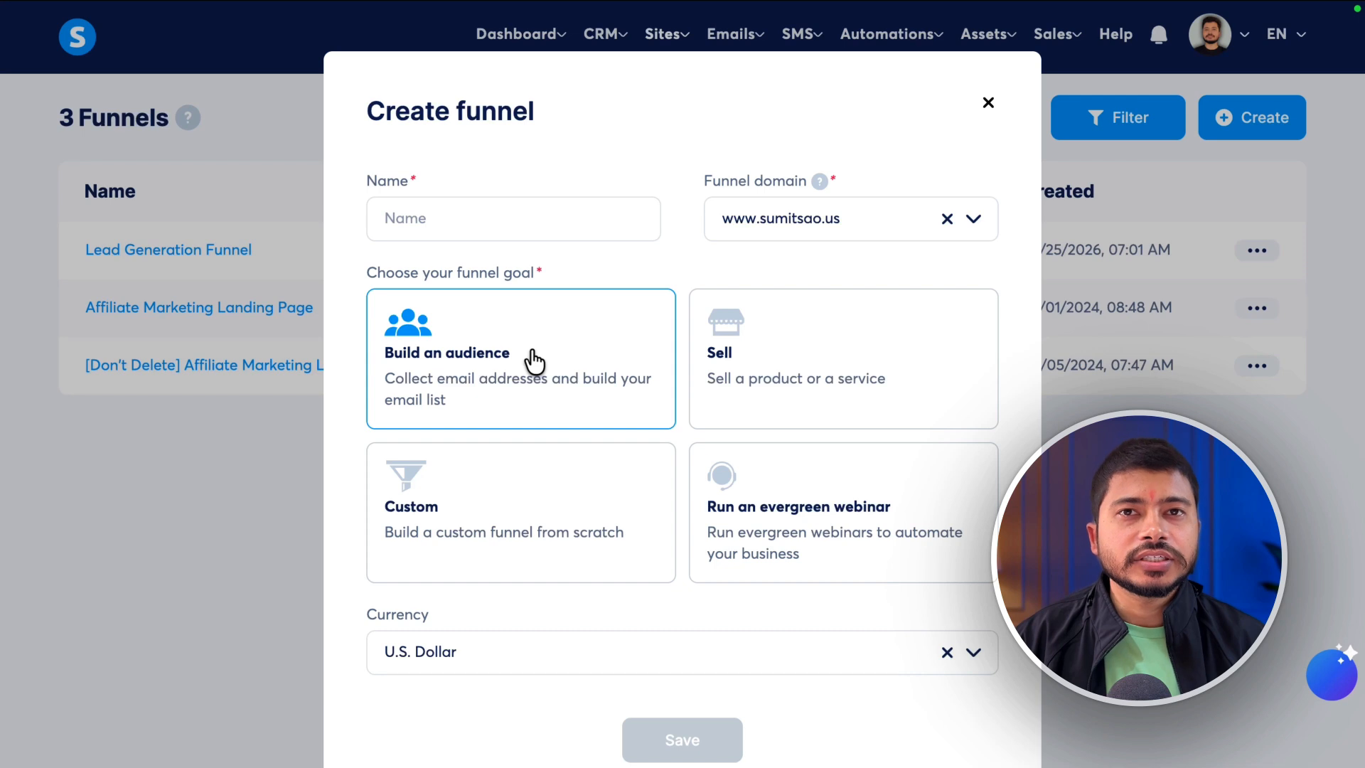
pyautogui.click(988, 104)
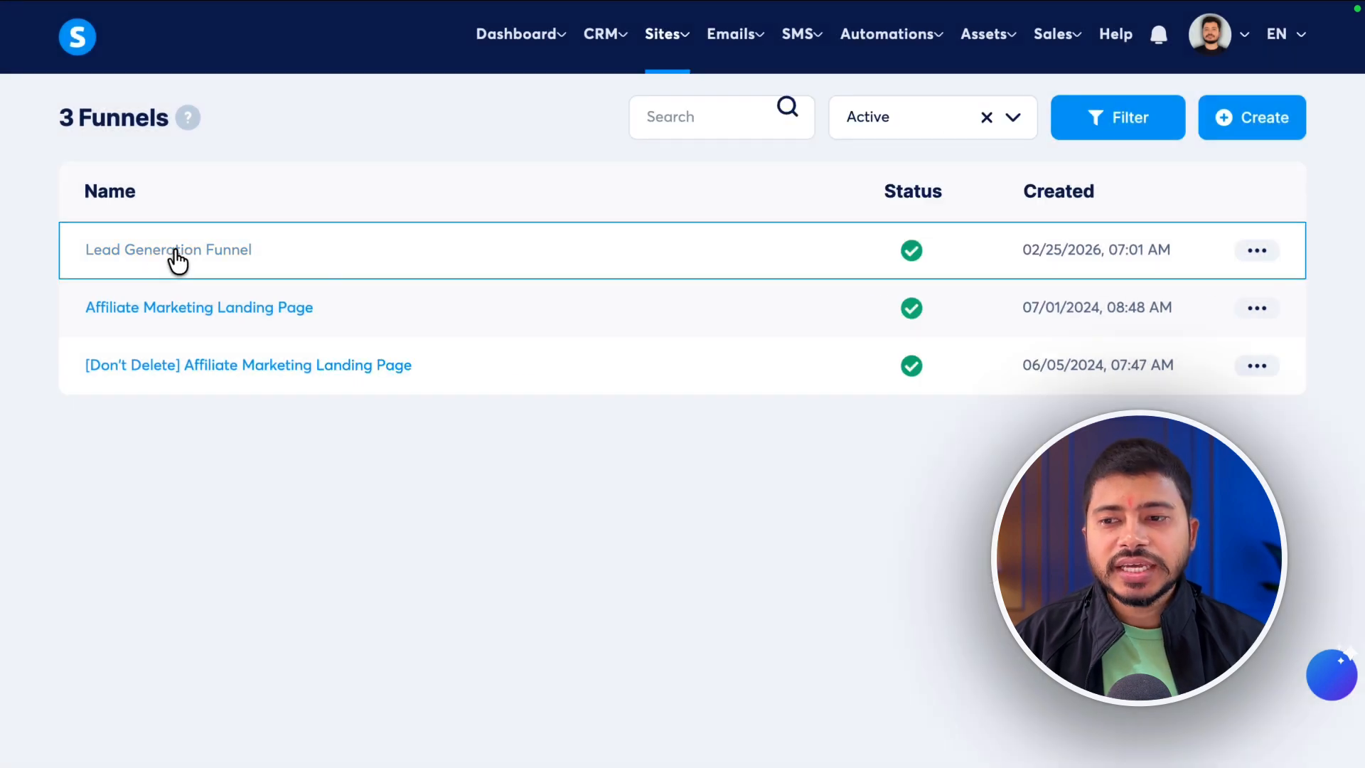
# Open the Lead Generation Funnel and view its opt-in page
pyautogui.click(150, 250)
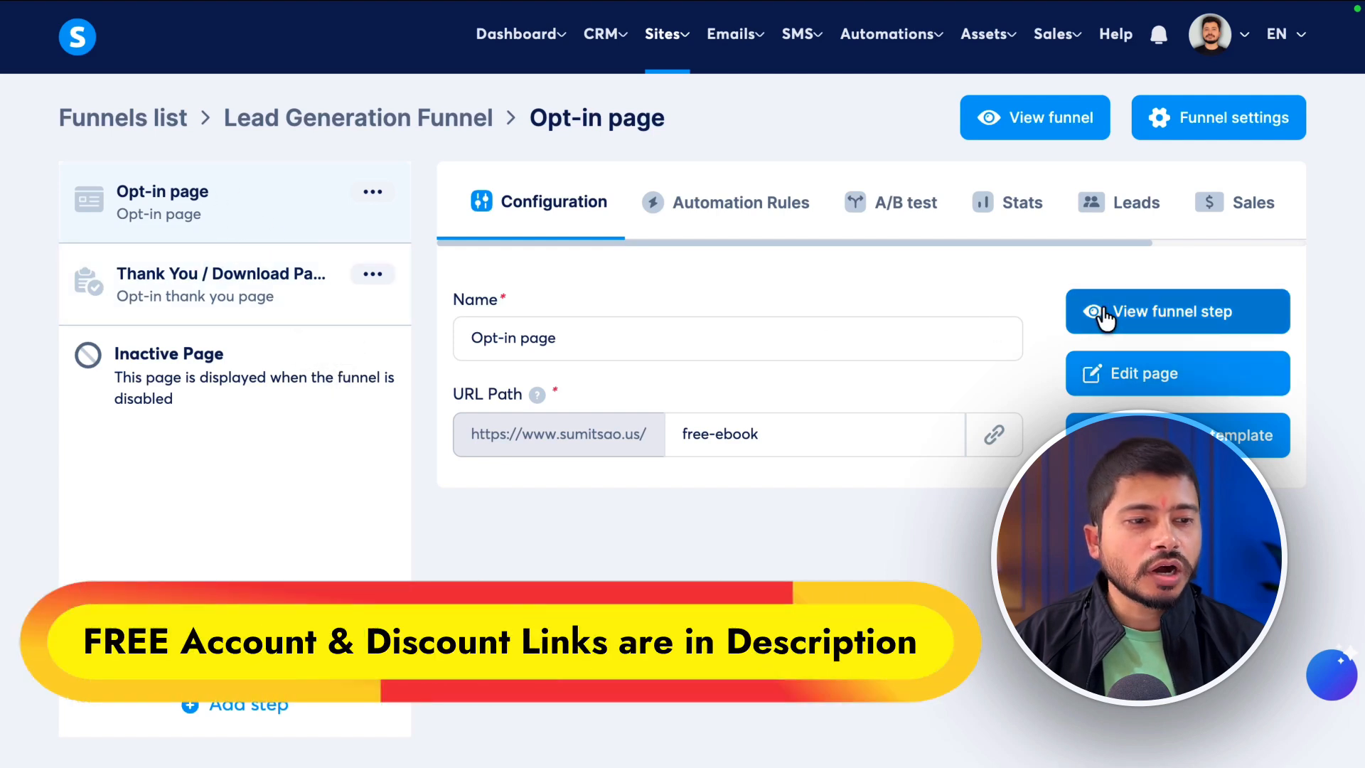
pyautogui.click(1145, 315)
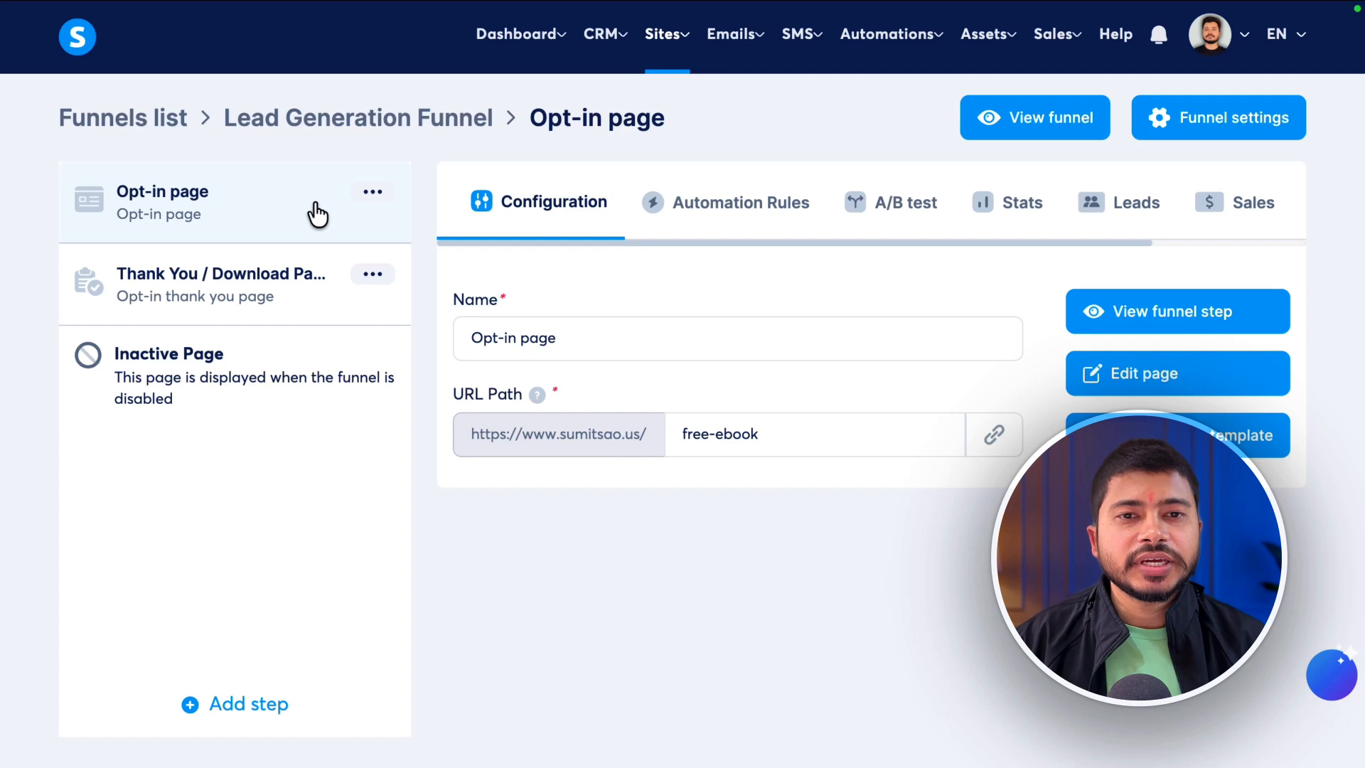
# Start a new email campaign and name it "Email Marketing Campaign DEMO"
pyautogui.moveTo(755, 51)
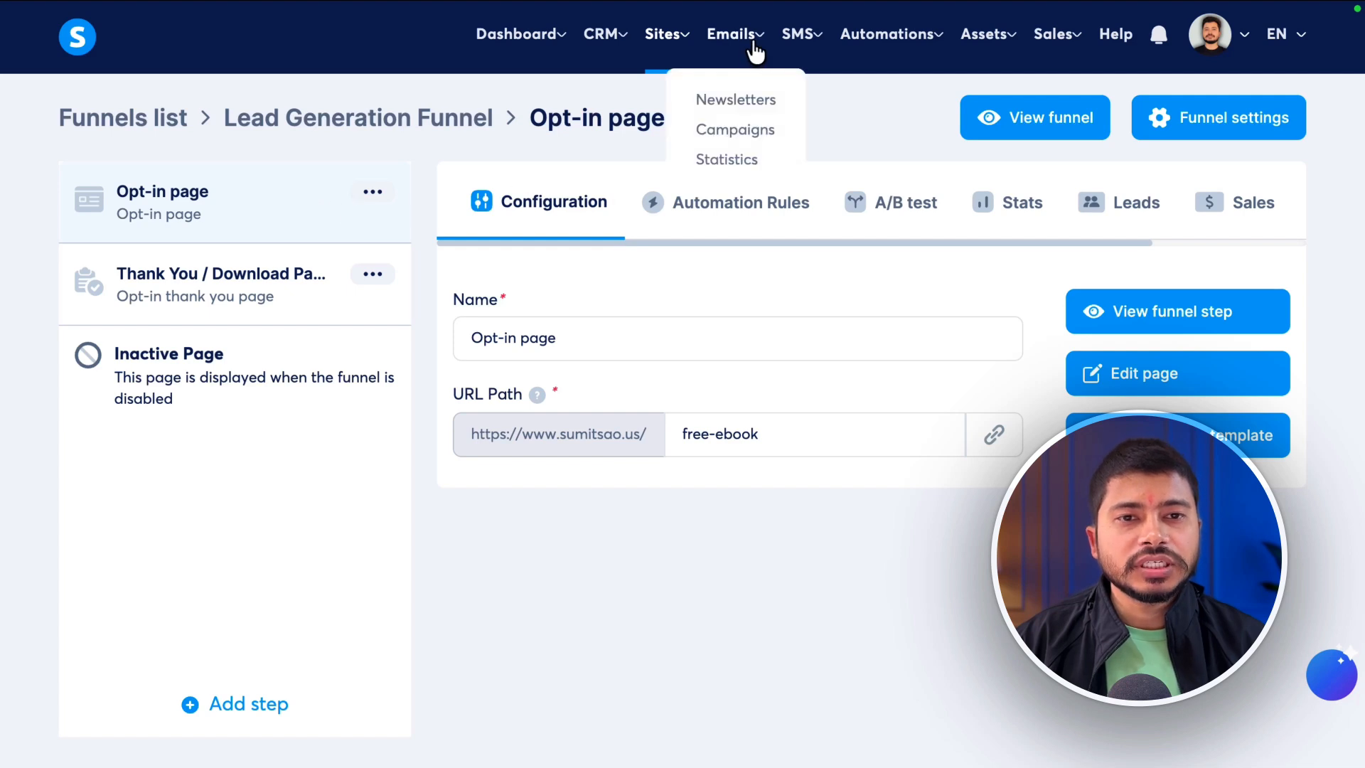
pyautogui.click(743, 132)
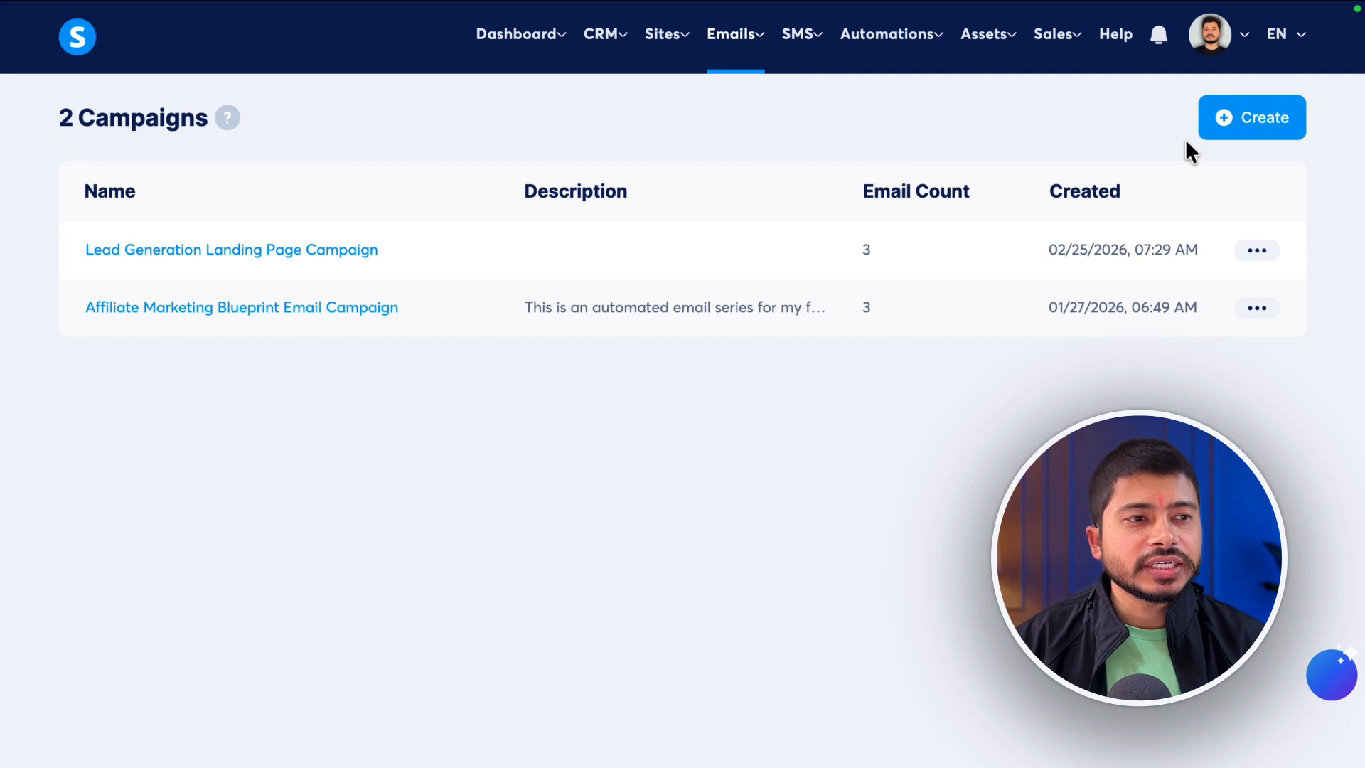
pyautogui.click(1238, 128)
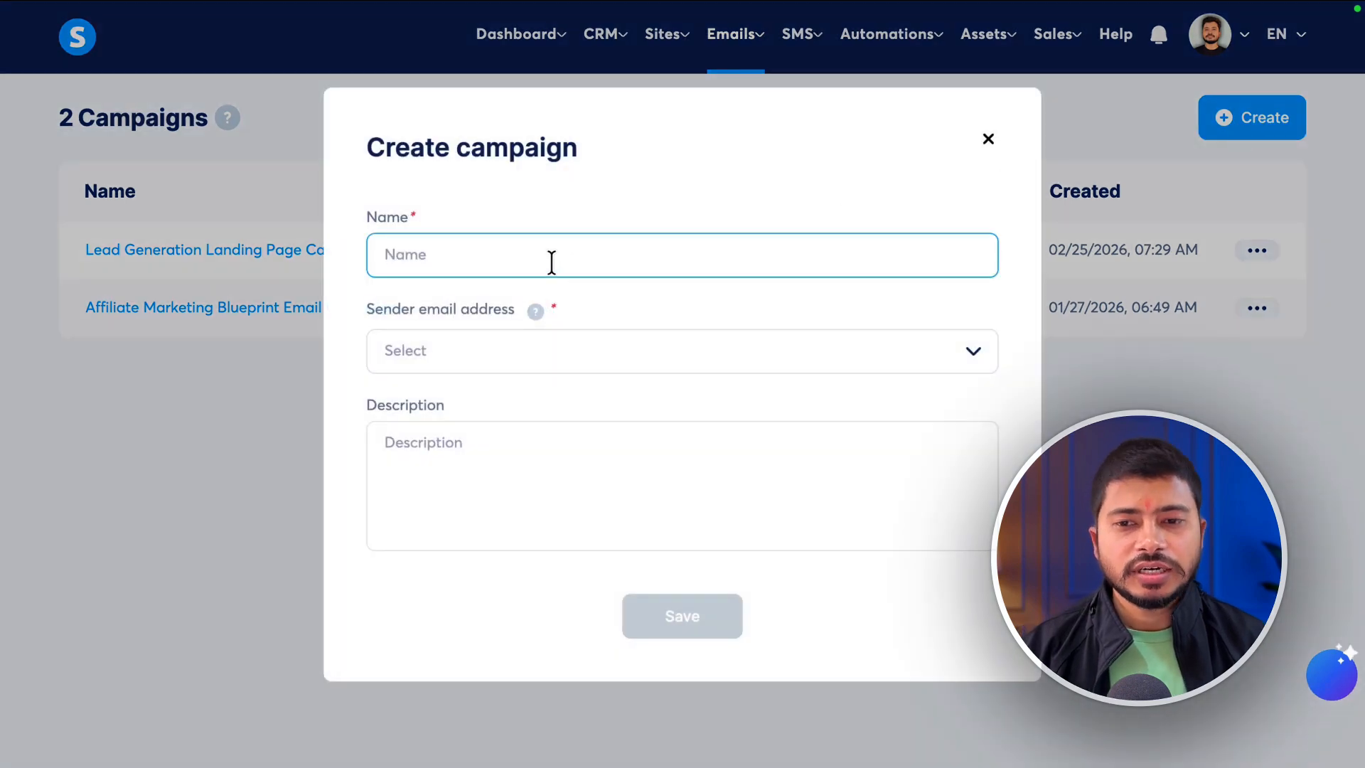
pyautogui.write('Email Marketing Cmap')
pyautogui.press('BackSpace')
pyautogui.press('BackSpace')
pyautogui.press('BackSpace')
pyautogui.write('ampaign DEMO')
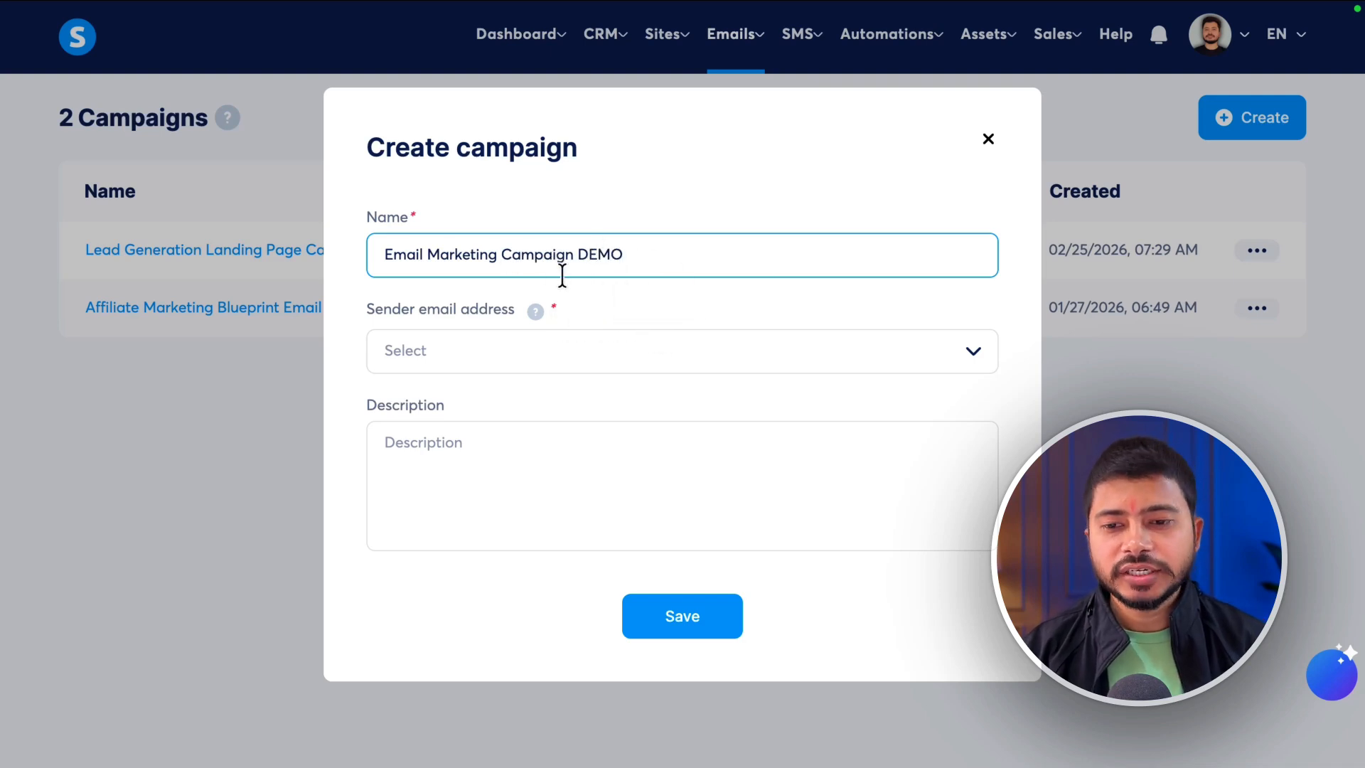
# Select the sender email address for the new campaign and save the campaign
pyautogui.click(638, 354)
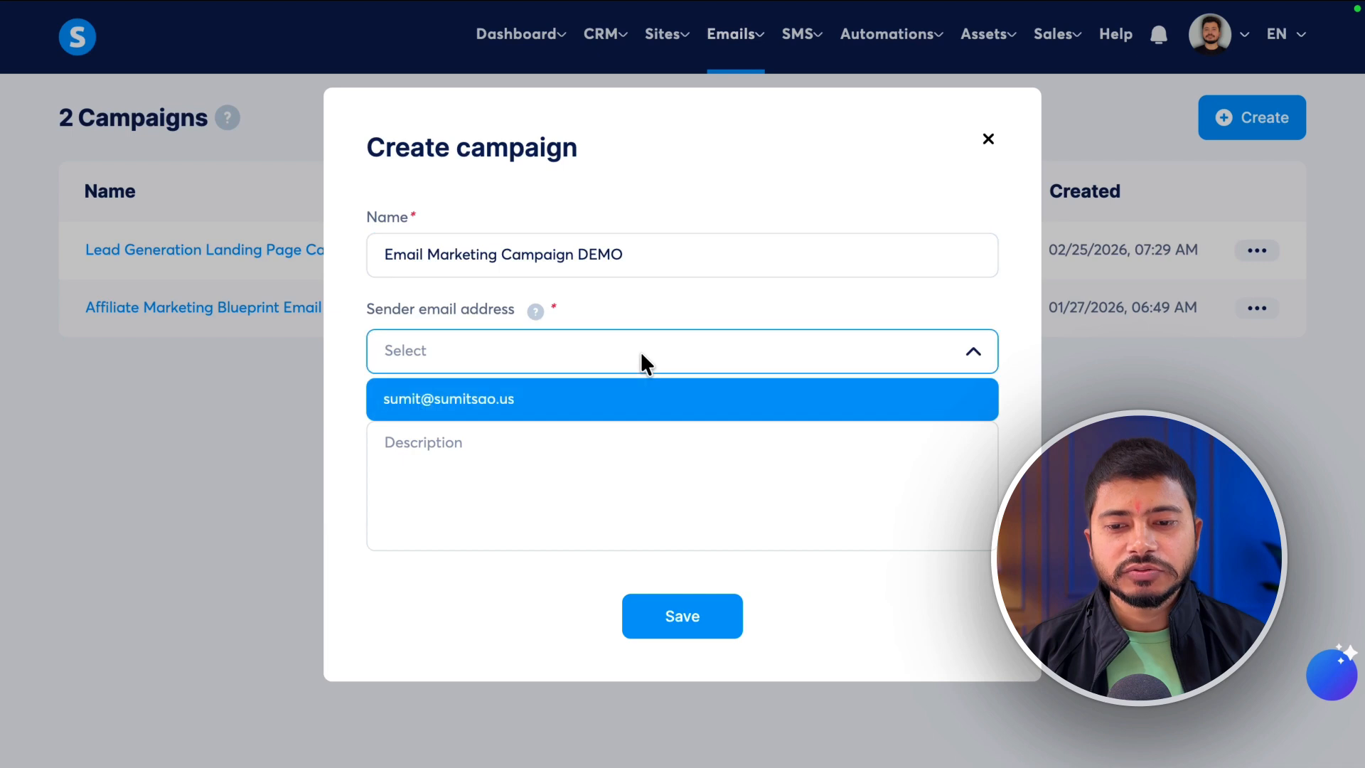
pyautogui.click(621, 398)
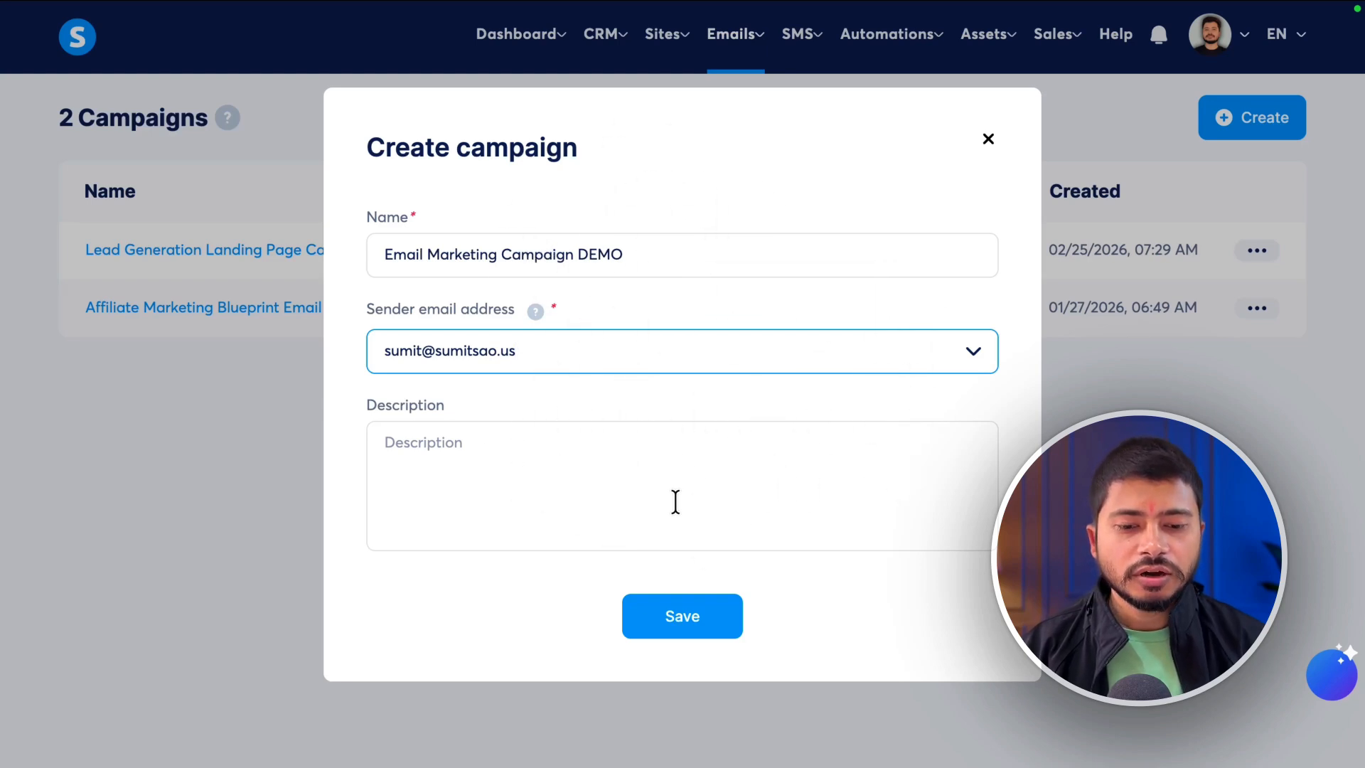
pyautogui.click(691, 633)
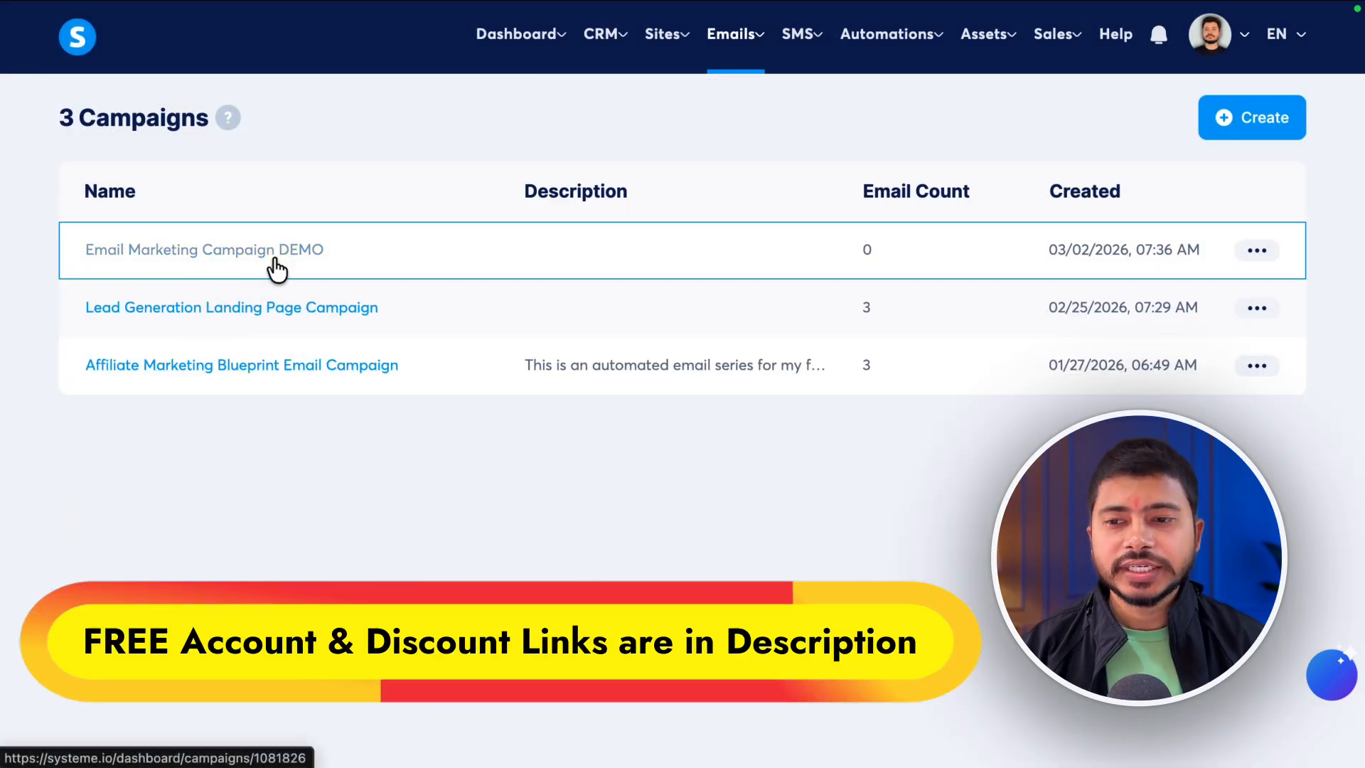
# Open Email Marketing Campaign DEMO and start a new campaign step with the subject "1st Email"
pyautogui.click(255, 260)
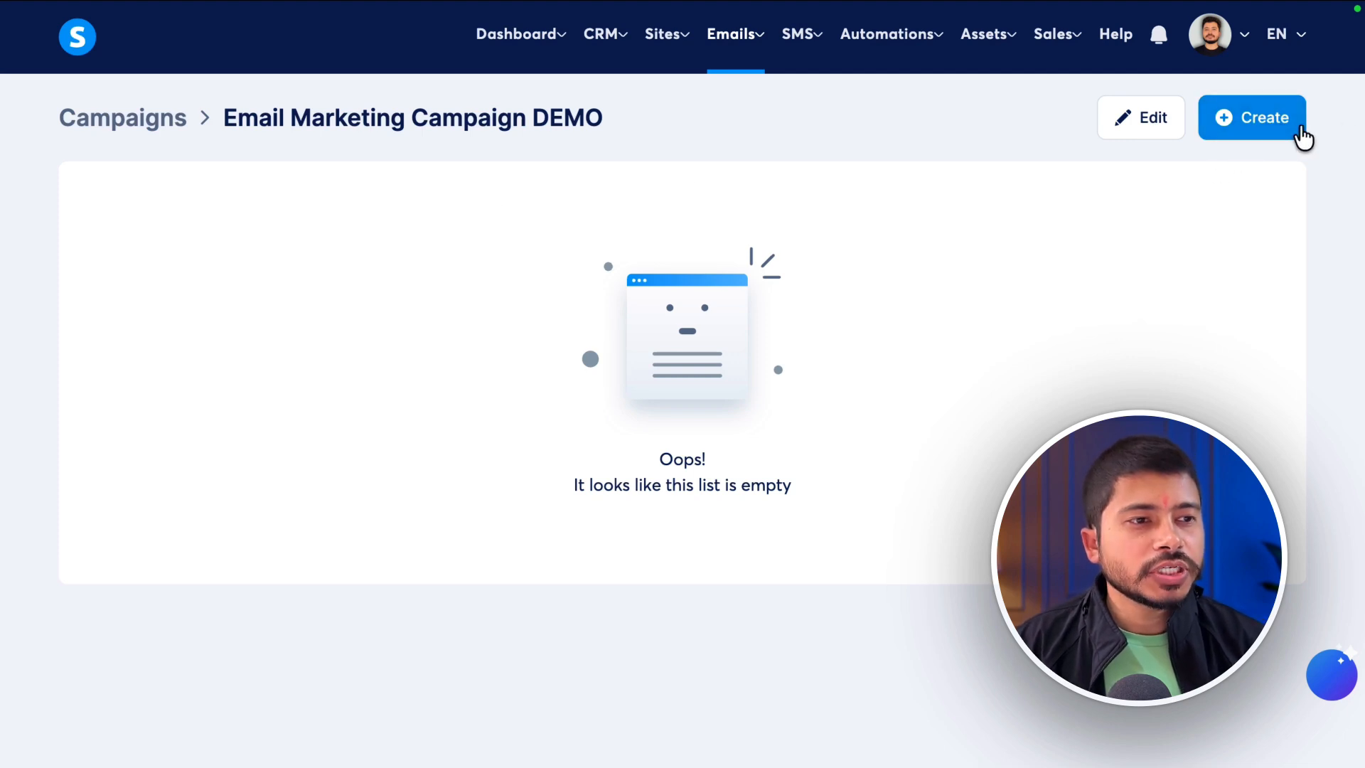
pyautogui.click(1242, 127)
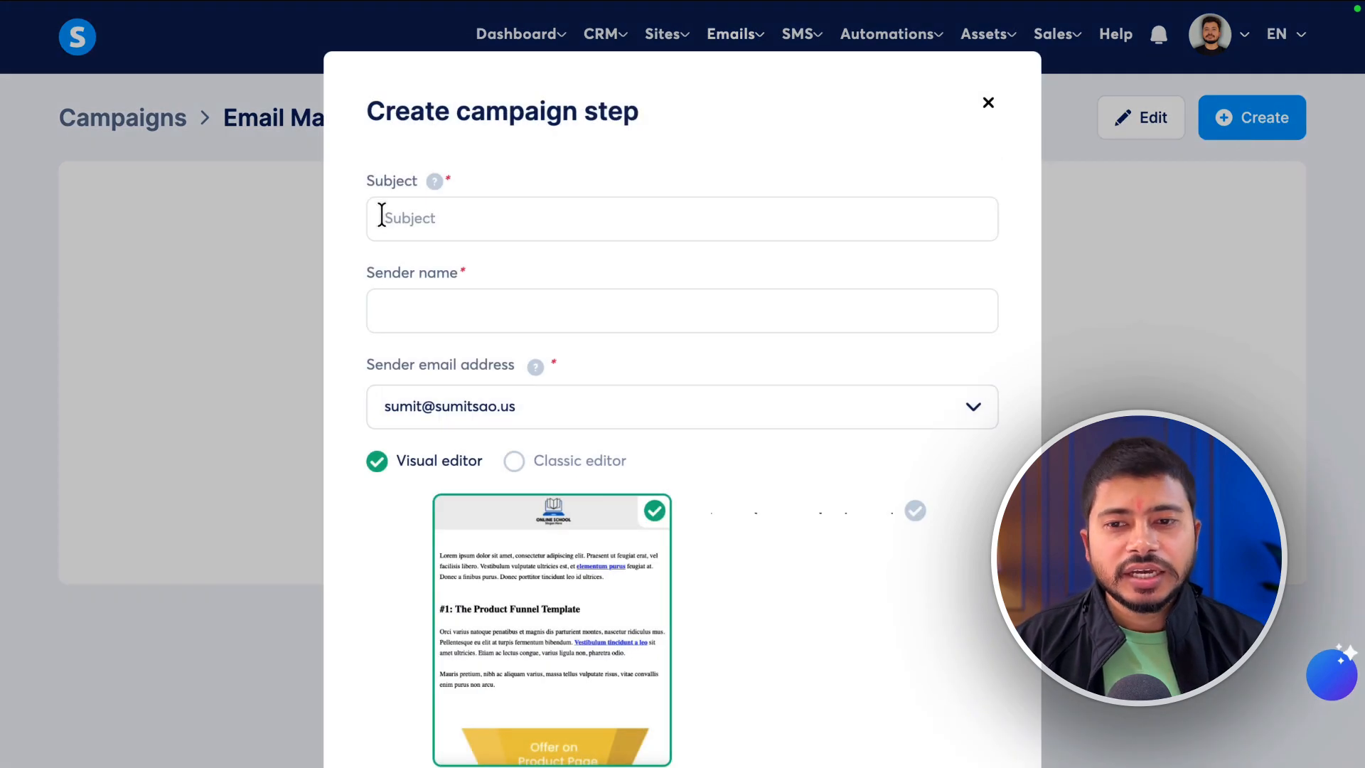
pyautogui.click(457, 226)
pyautogui.write('1st Email')
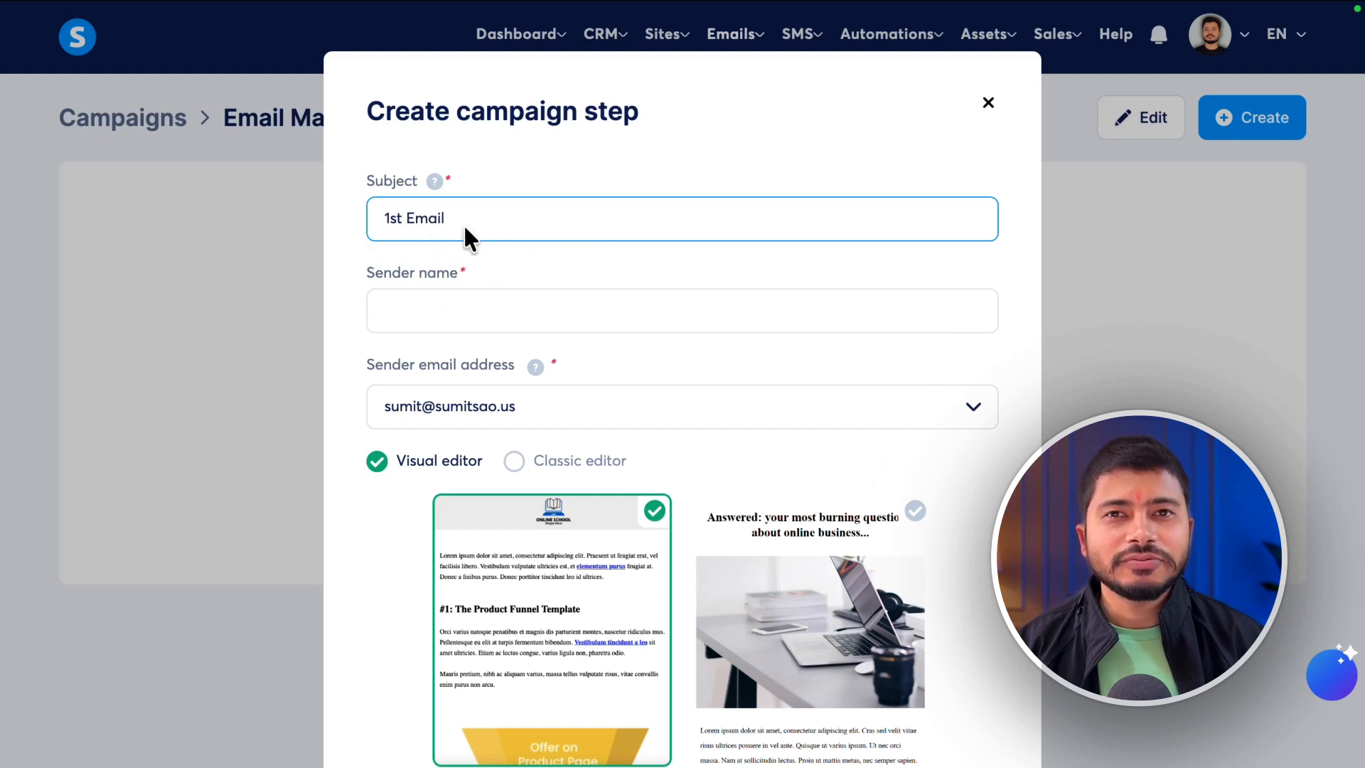
# Enter the sender's name for the campaign step, choose the Classic editor, and save the step
pyautogui.click(459, 320)
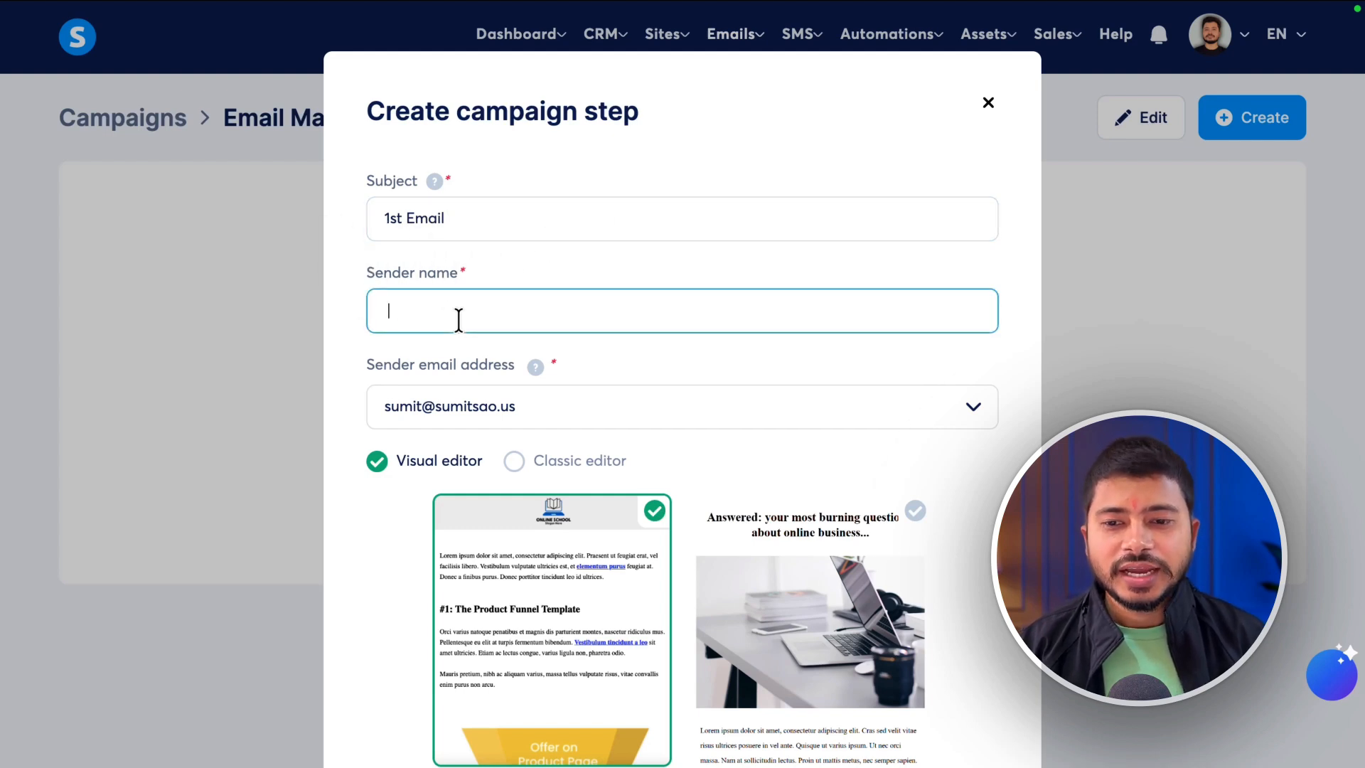
pyautogui.write('Sumit Sao')
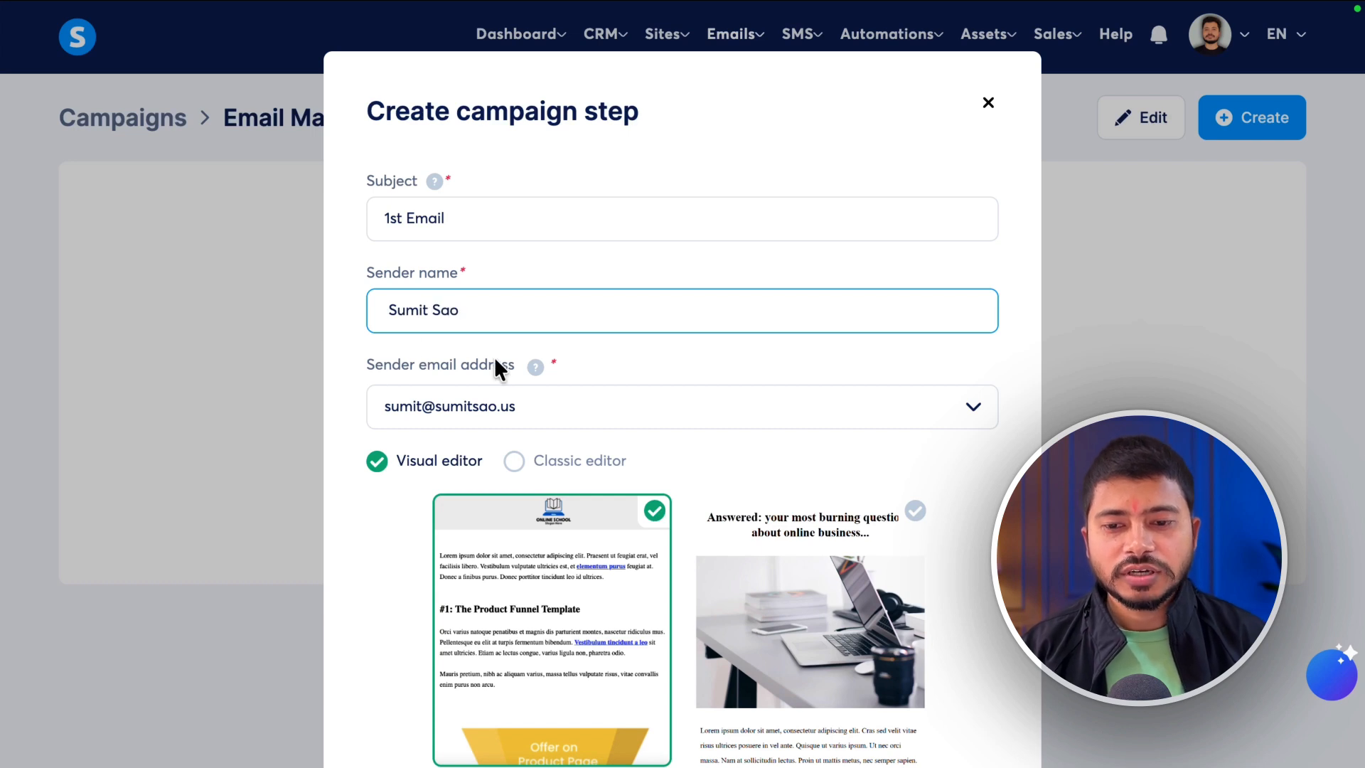
pyautogui.scroll(-2, 498, 362)
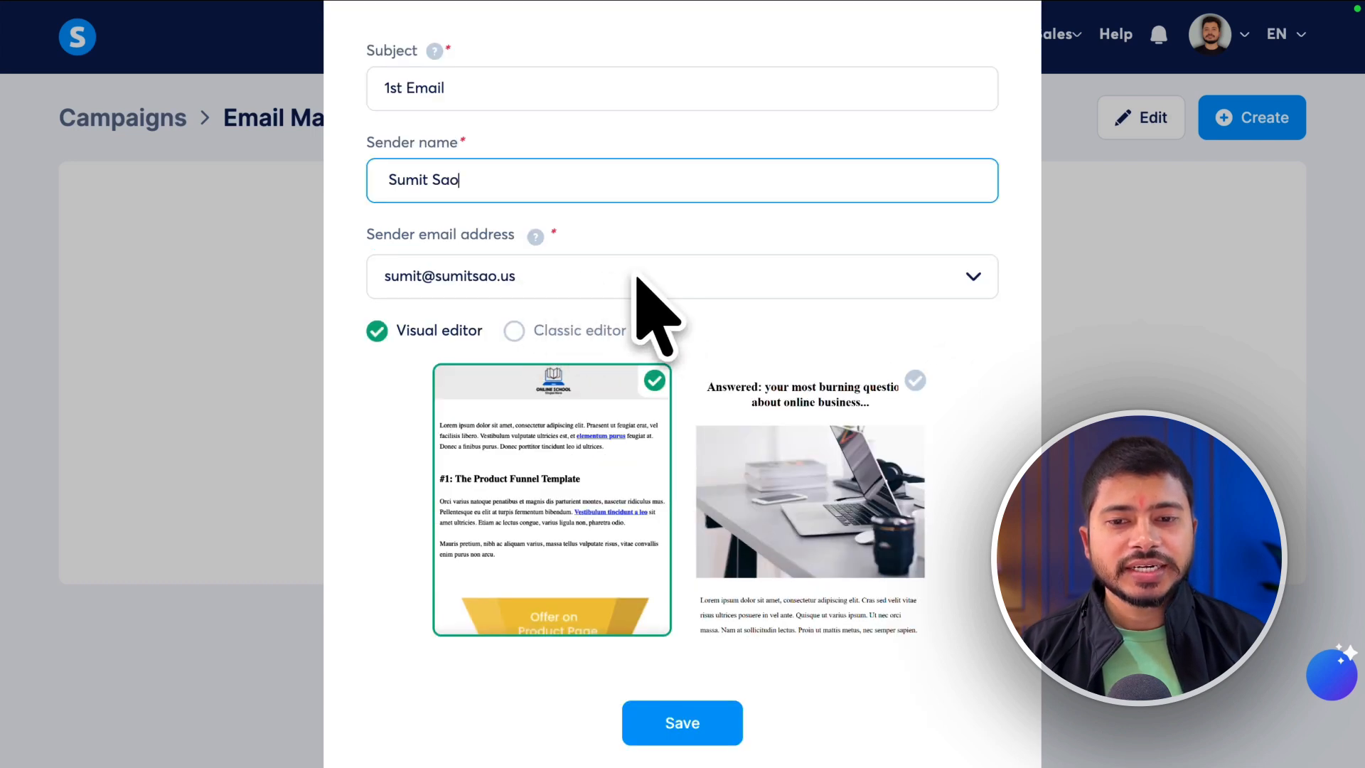
pyautogui.click(538, 334)
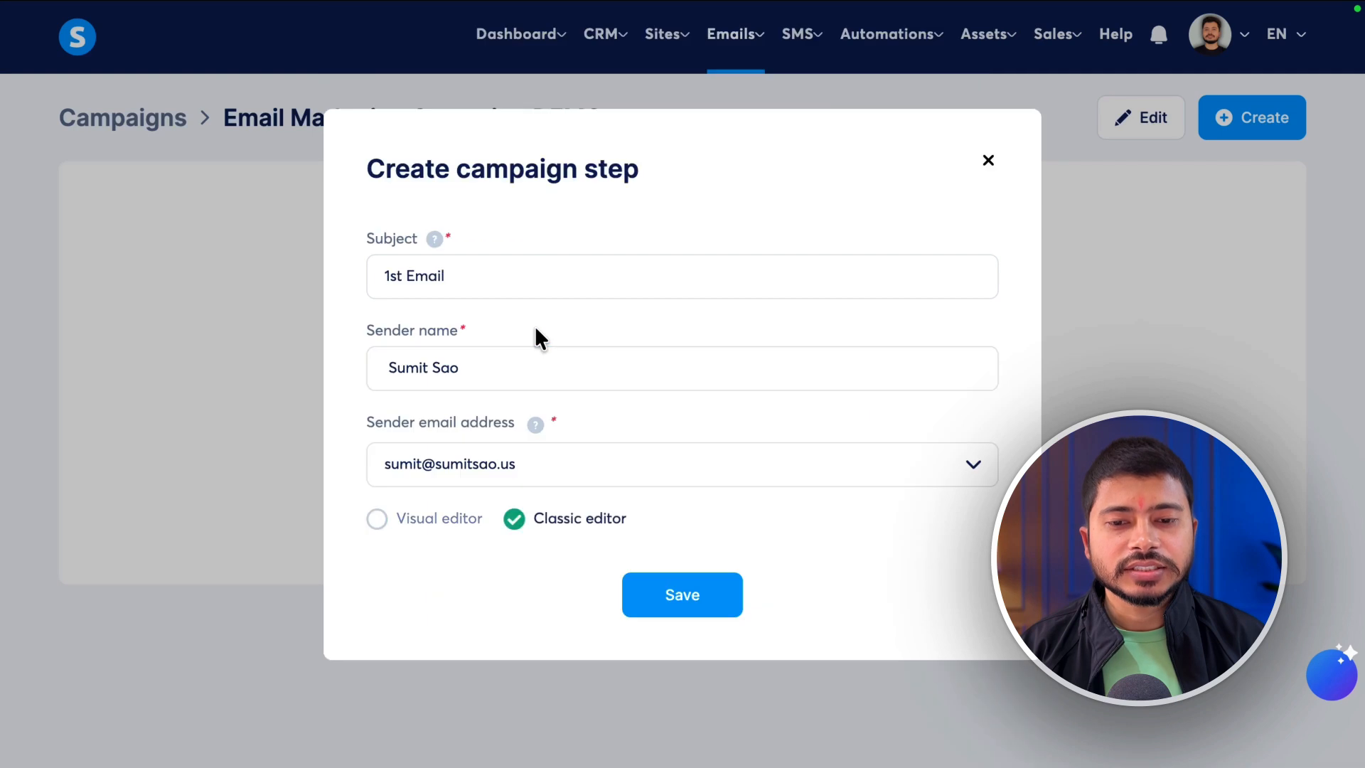
pyautogui.click(377, 519)
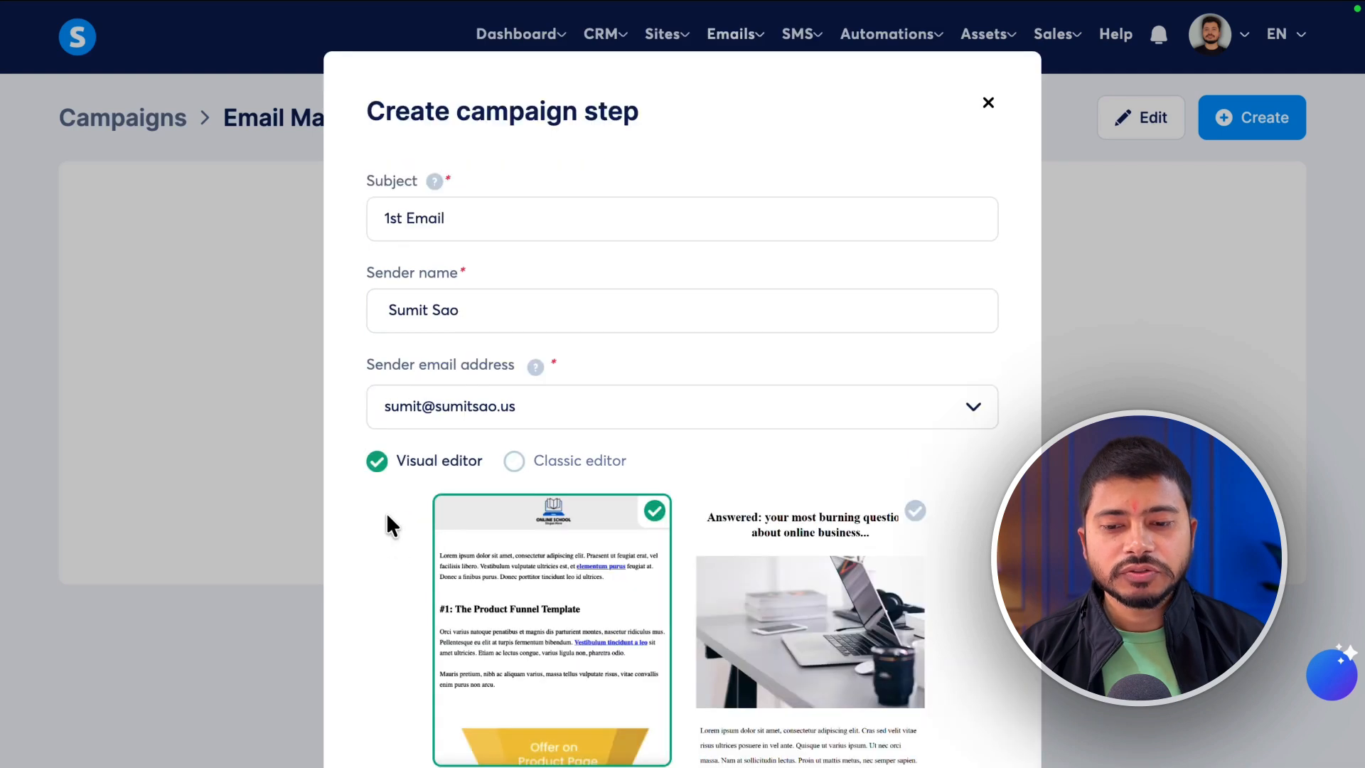
pyautogui.click(532, 463)
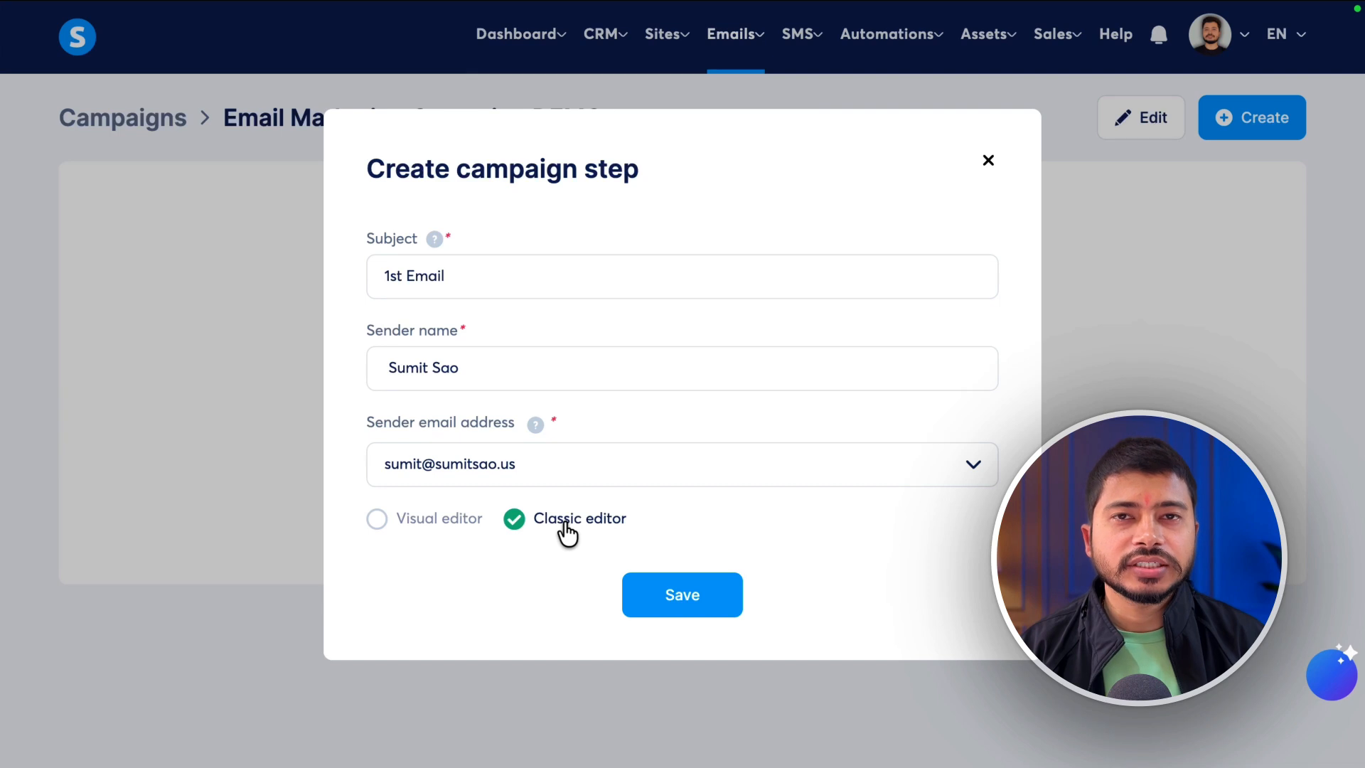
pyautogui.click(664, 590)
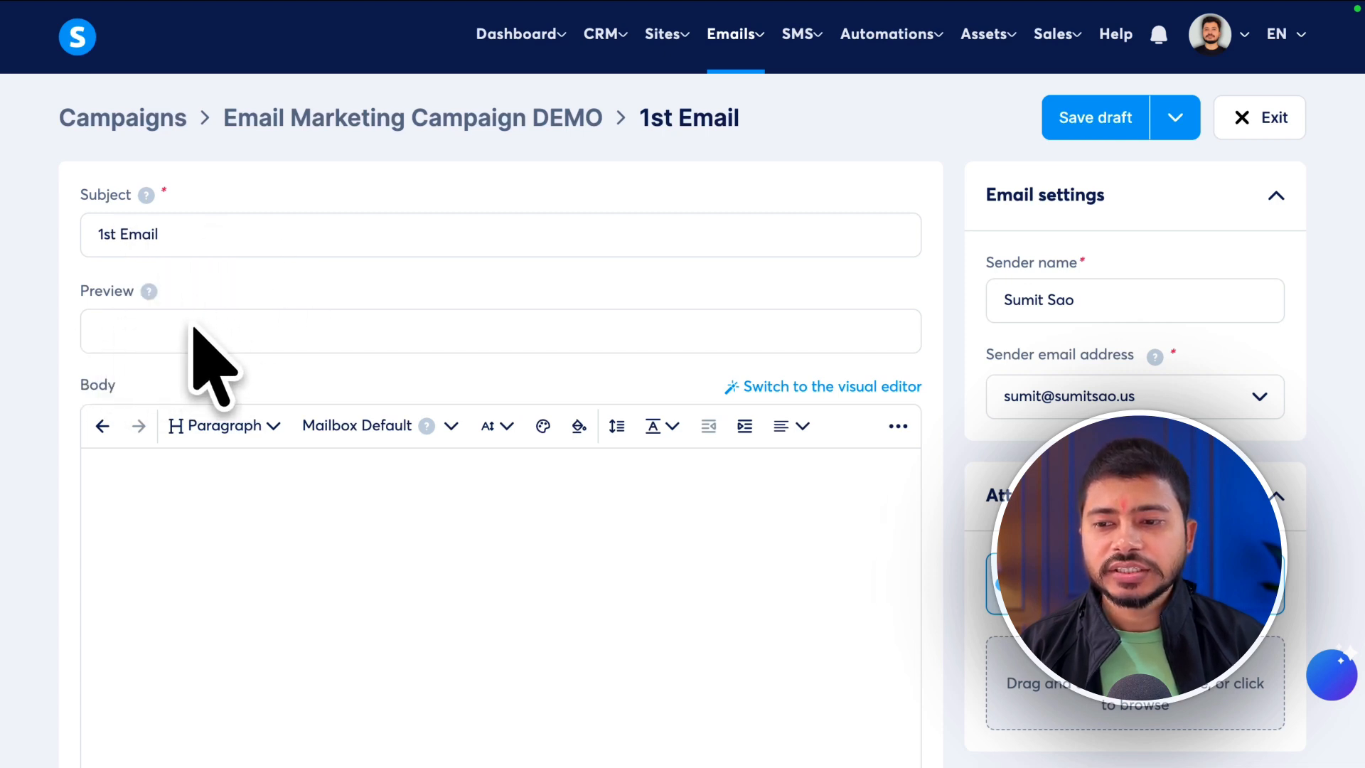
# Enter the preview text "Write Preview text here" and paste the prepared "Weight Loss Without Exercise" PDF message into the email body
pyautogui.click(138, 328)
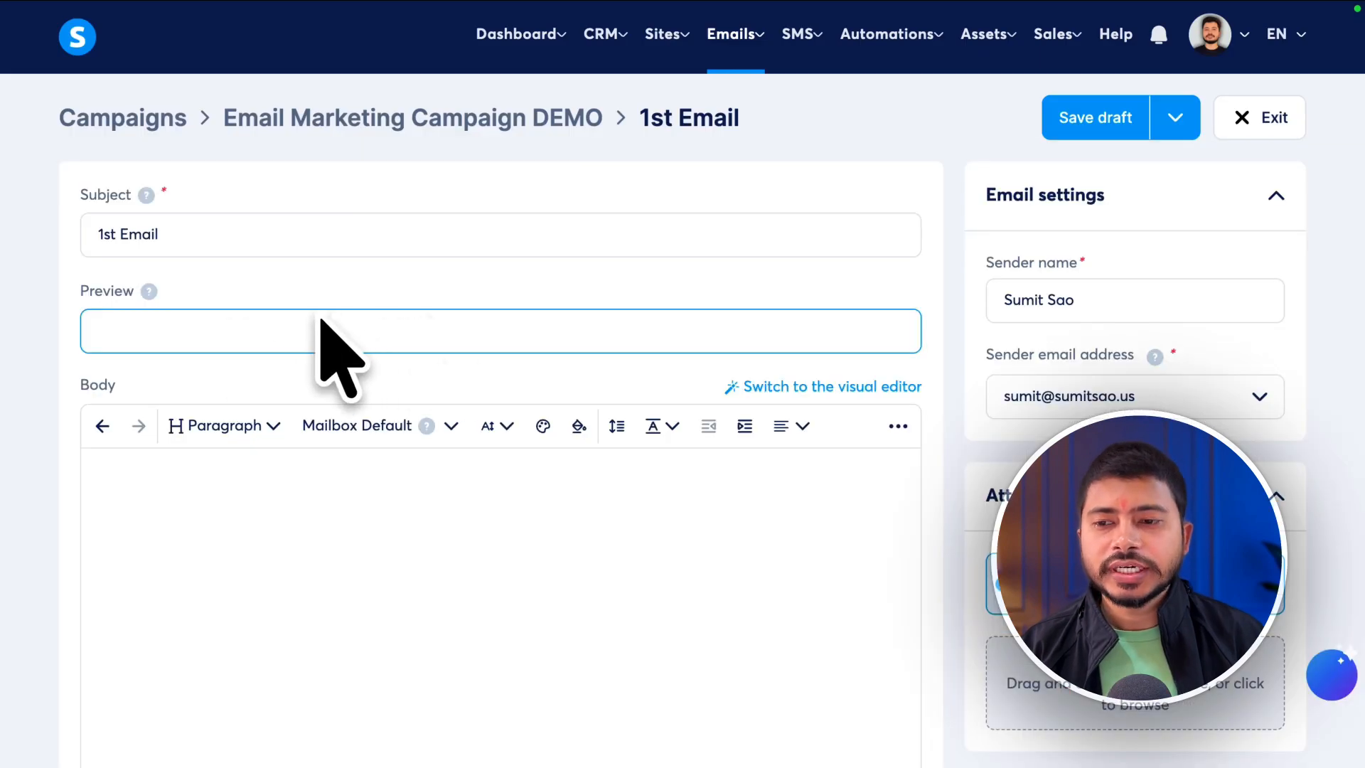
pyautogui.write('Write Preview text here')
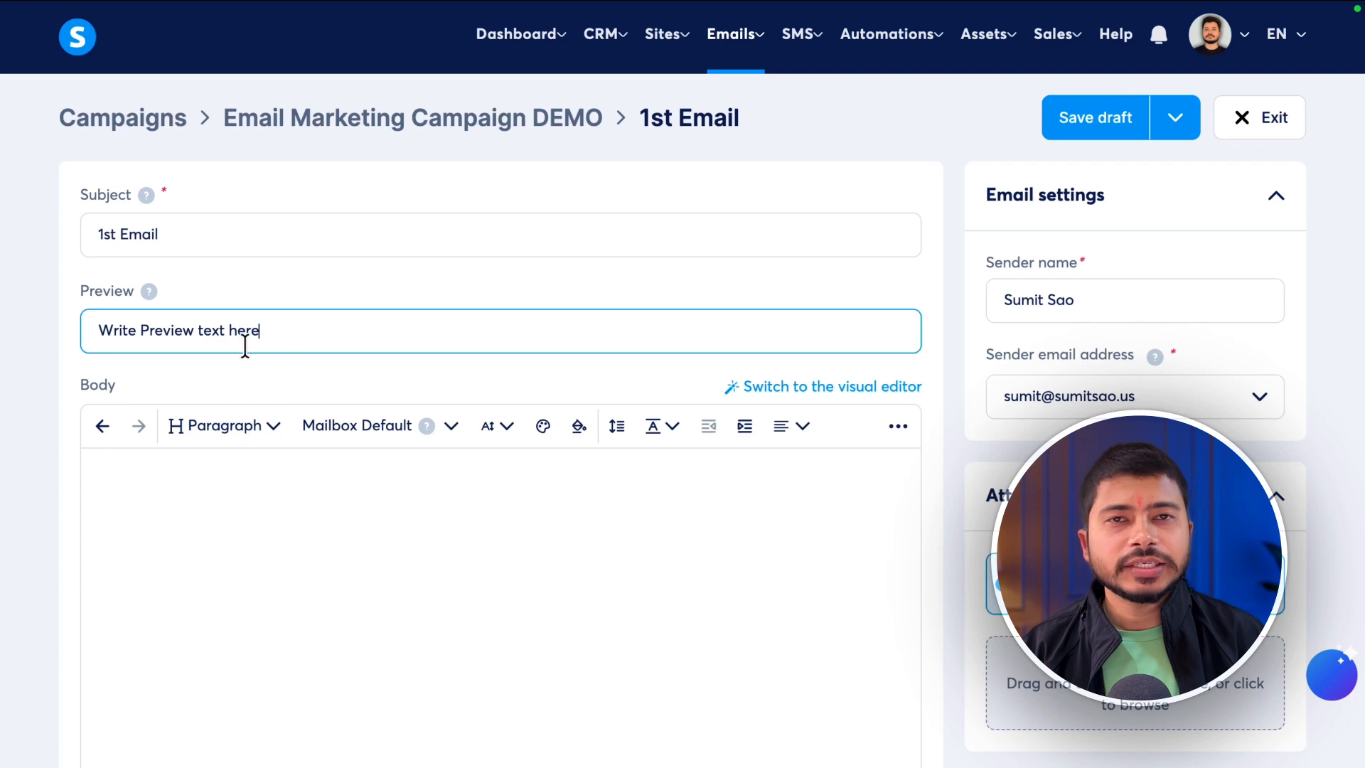
pyautogui.scroll(-1, 280, 473)
pyautogui.click(264, 411)
pyautogui.hotkey('ctrl', 'v')
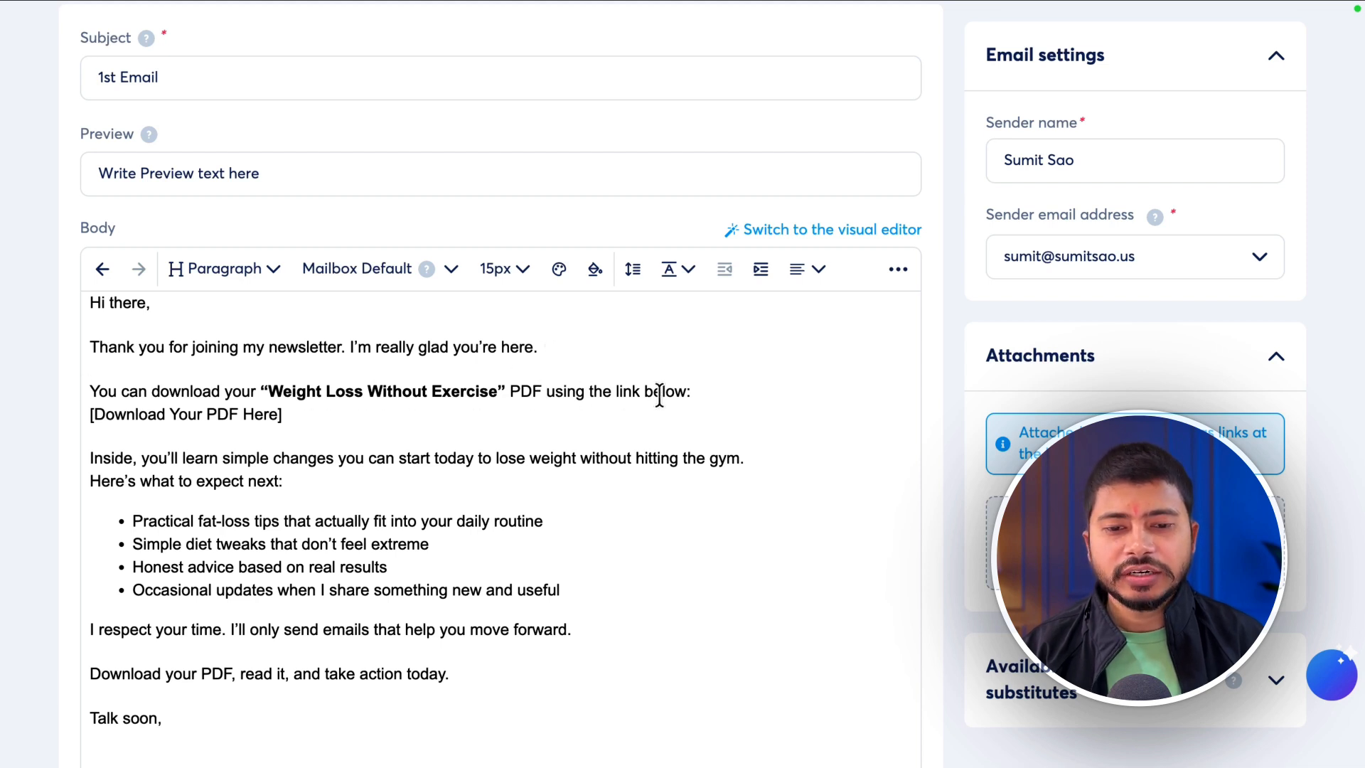
pyautogui.click(90, 420)
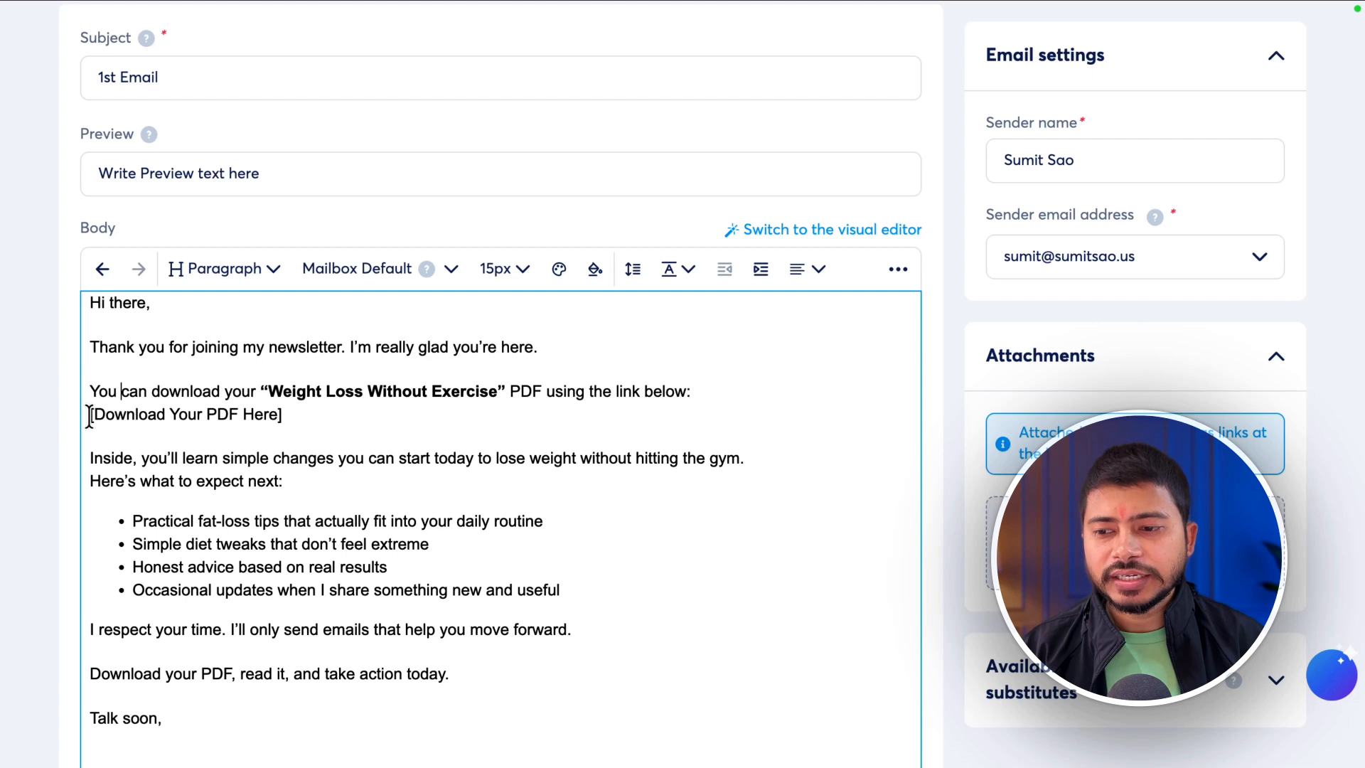
pyautogui.moveTo(102, 416); pyautogui.dragTo(295, 416)
pyautogui.click(898, 270)
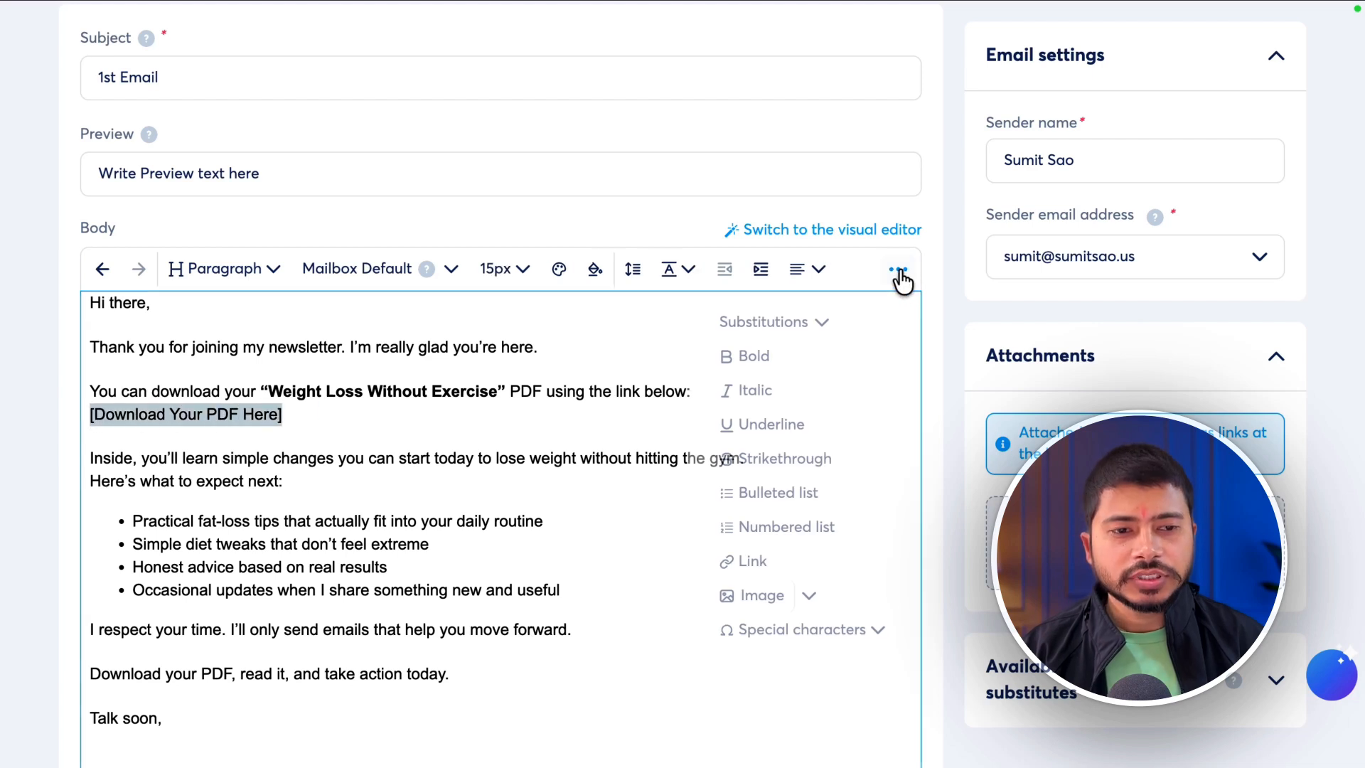
pyautogui.click(757, 562)
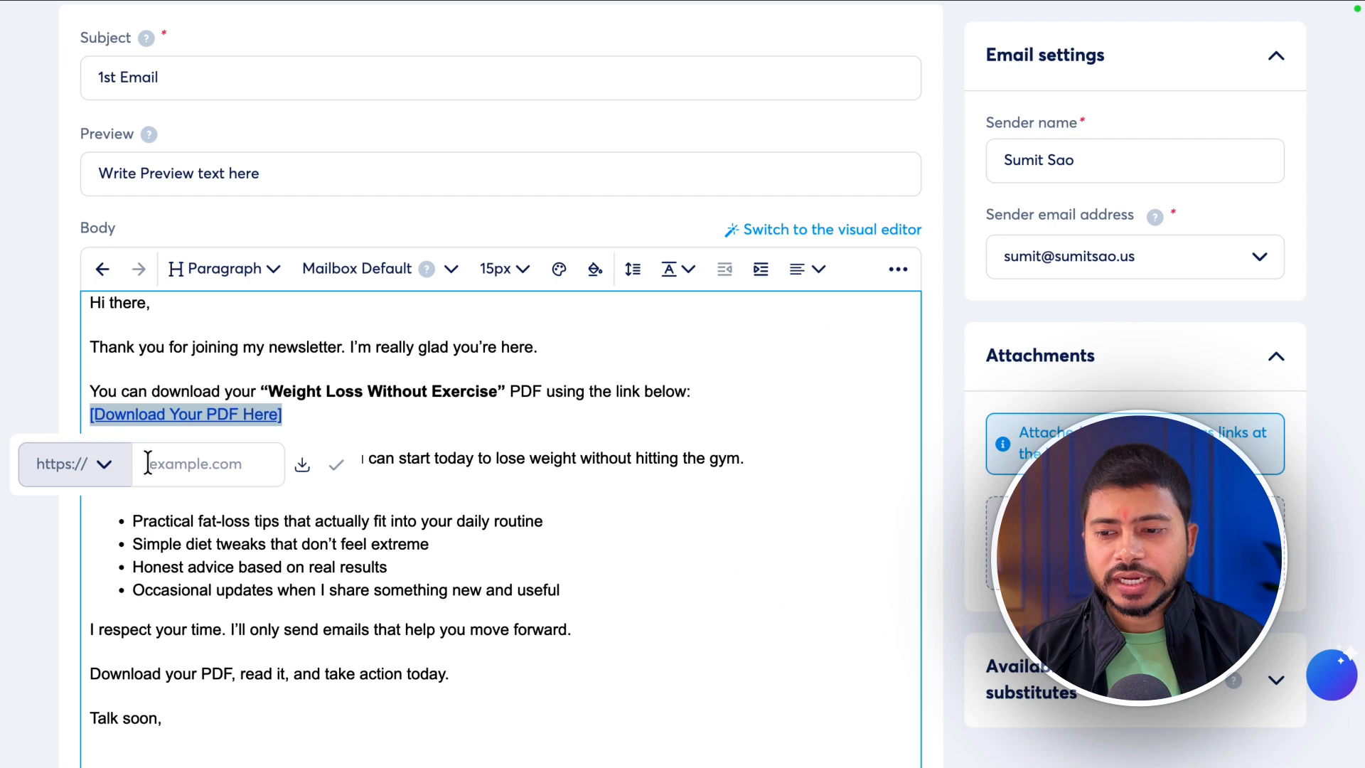
pyautogui.click(180, 464)
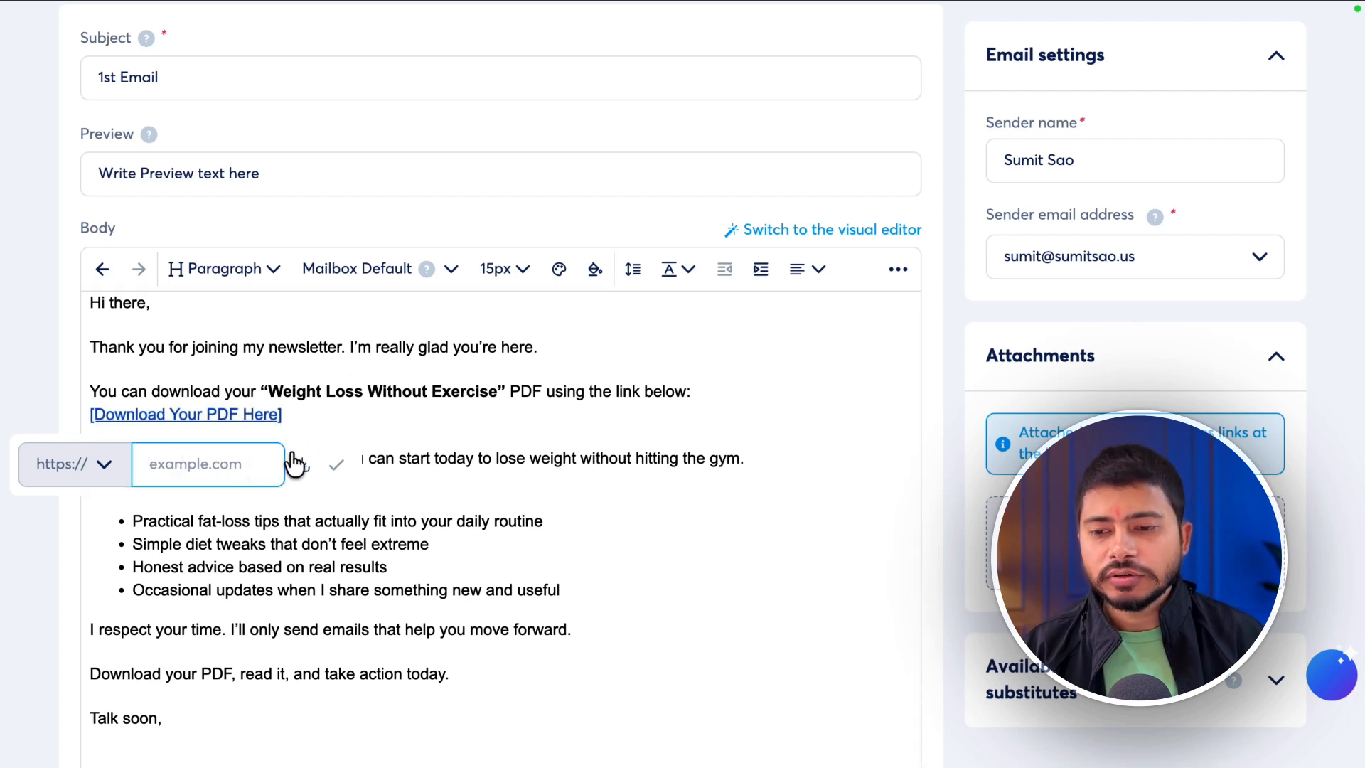
pyautogui.click(315, 378)
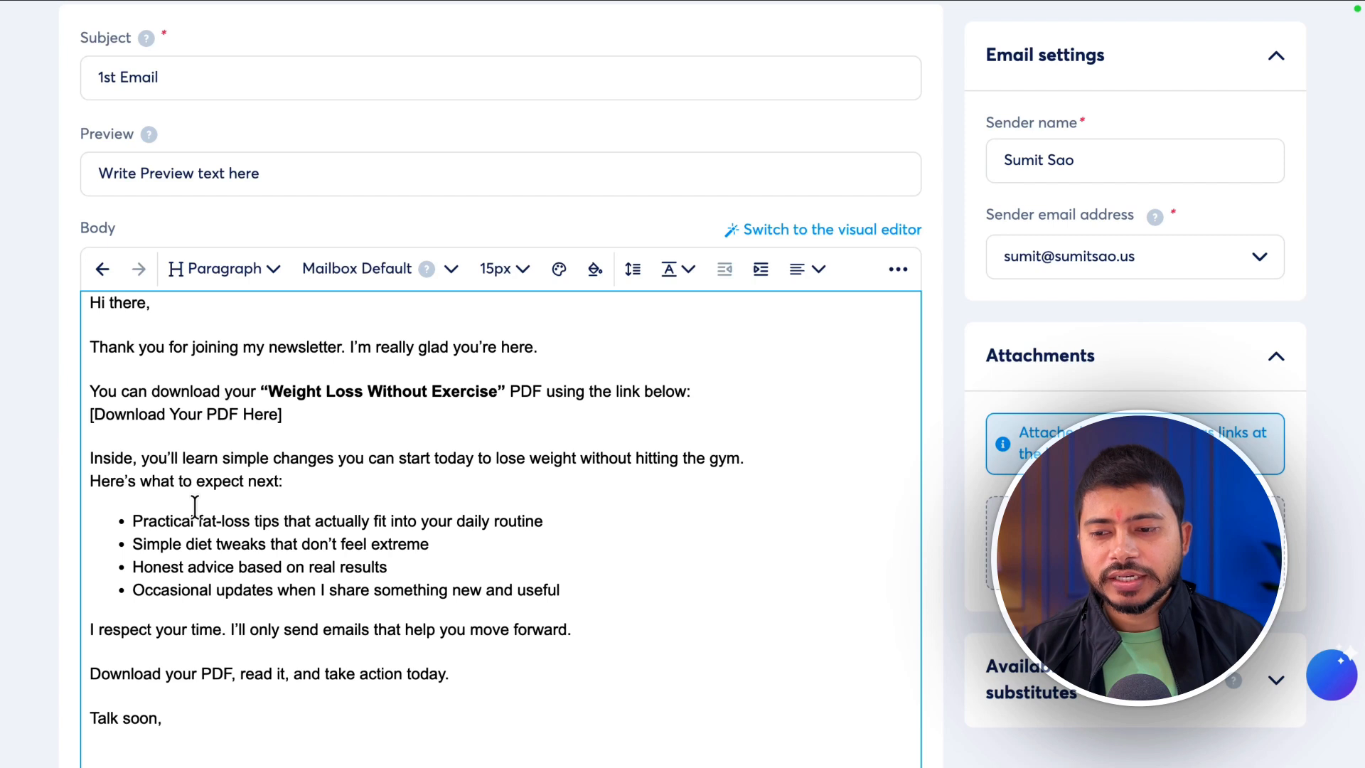
# Copy the {first_name} personalization substitute and insert it after "Hi there," in the email body
pyautogui.scroll(-1, 201, 412)
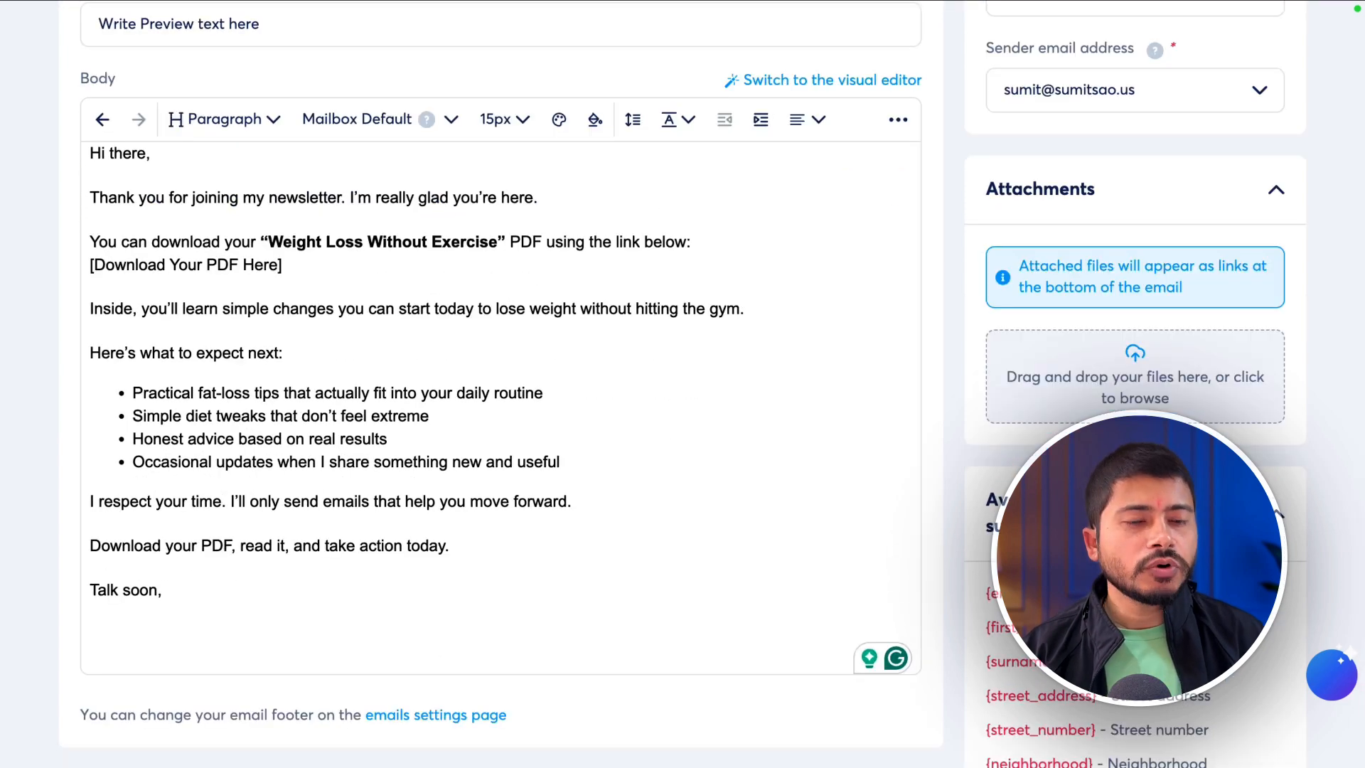
pyautogui.scroll(-3, 320, 236)
pyautogui.scroll(2, 320, 236)
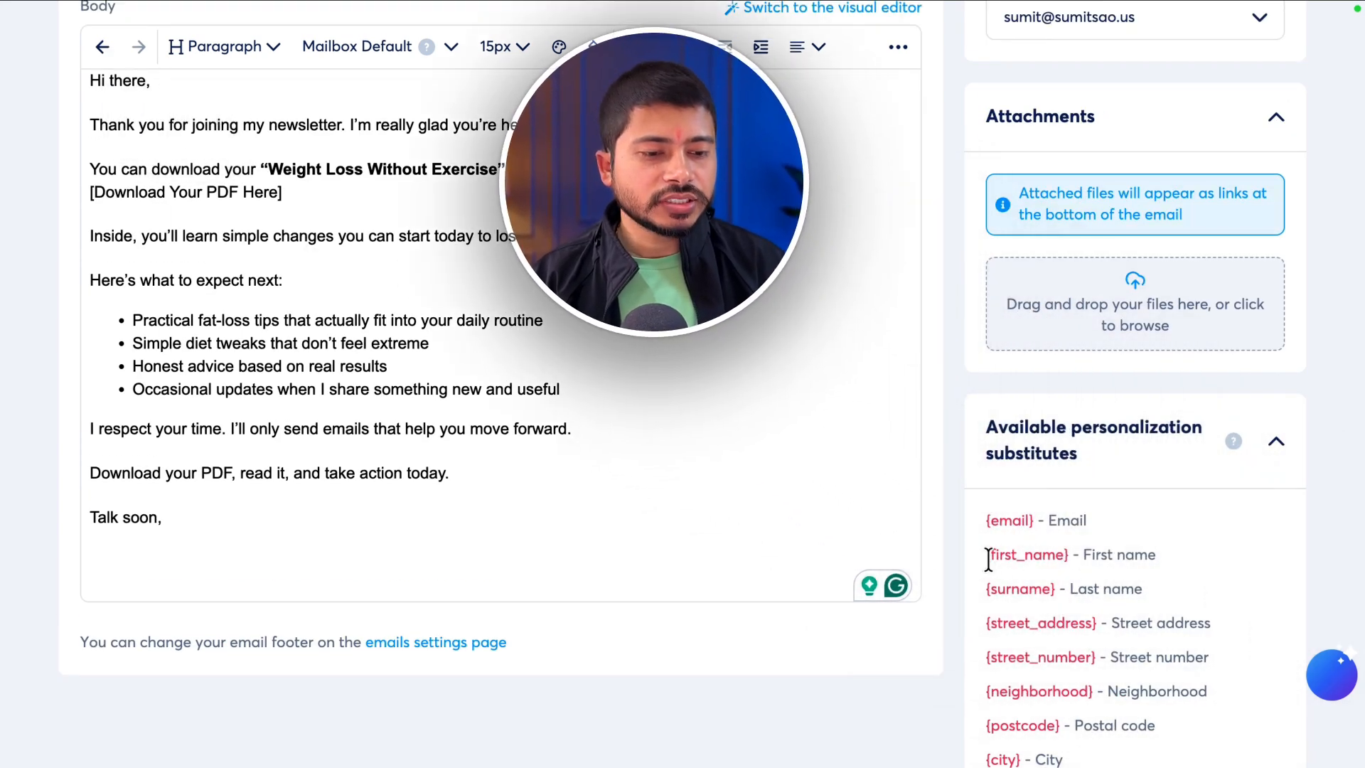
pyautogui.moveTo(986, 555); pyautogui.dragTo(1069, 555)
pyautogui.hotkey('ctrl', 'c')
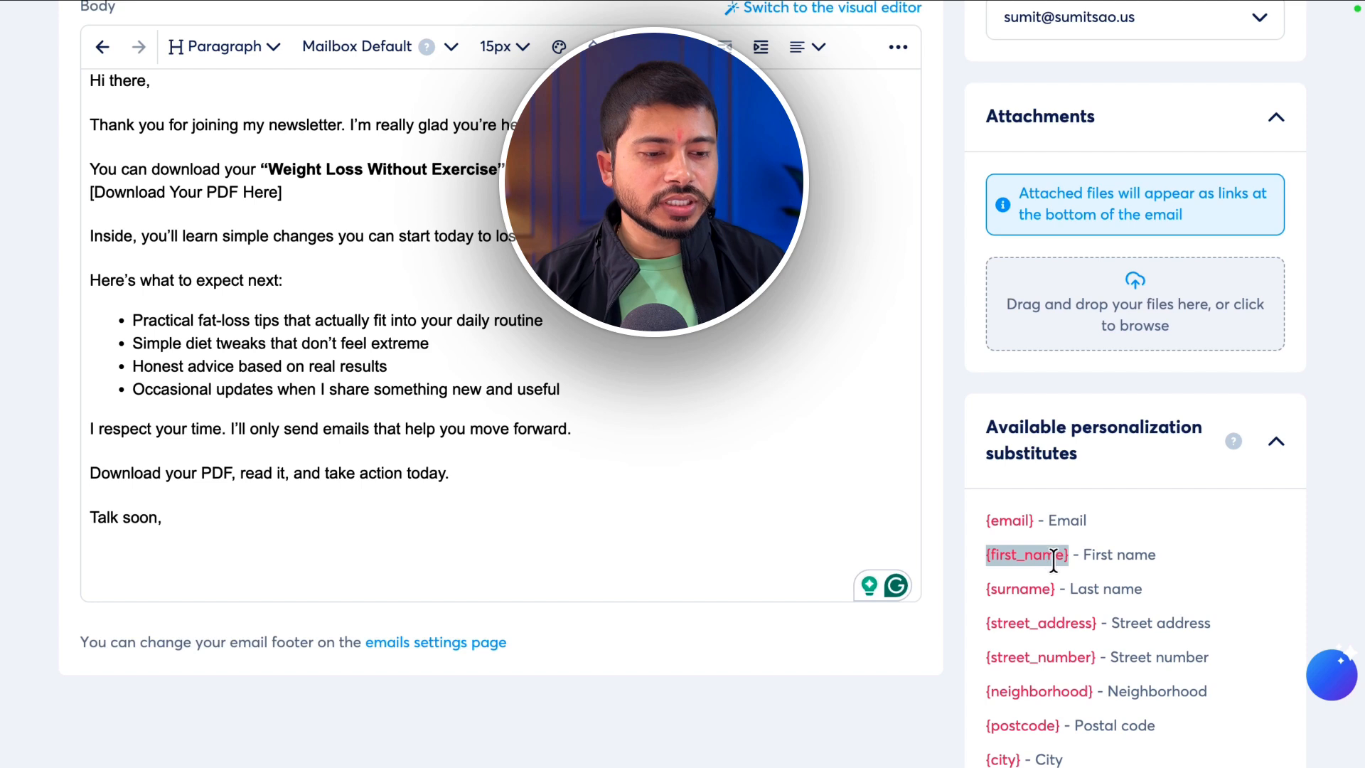
pyautogui.rightClick(1009, 552)
pyautogui.click(704, 354)
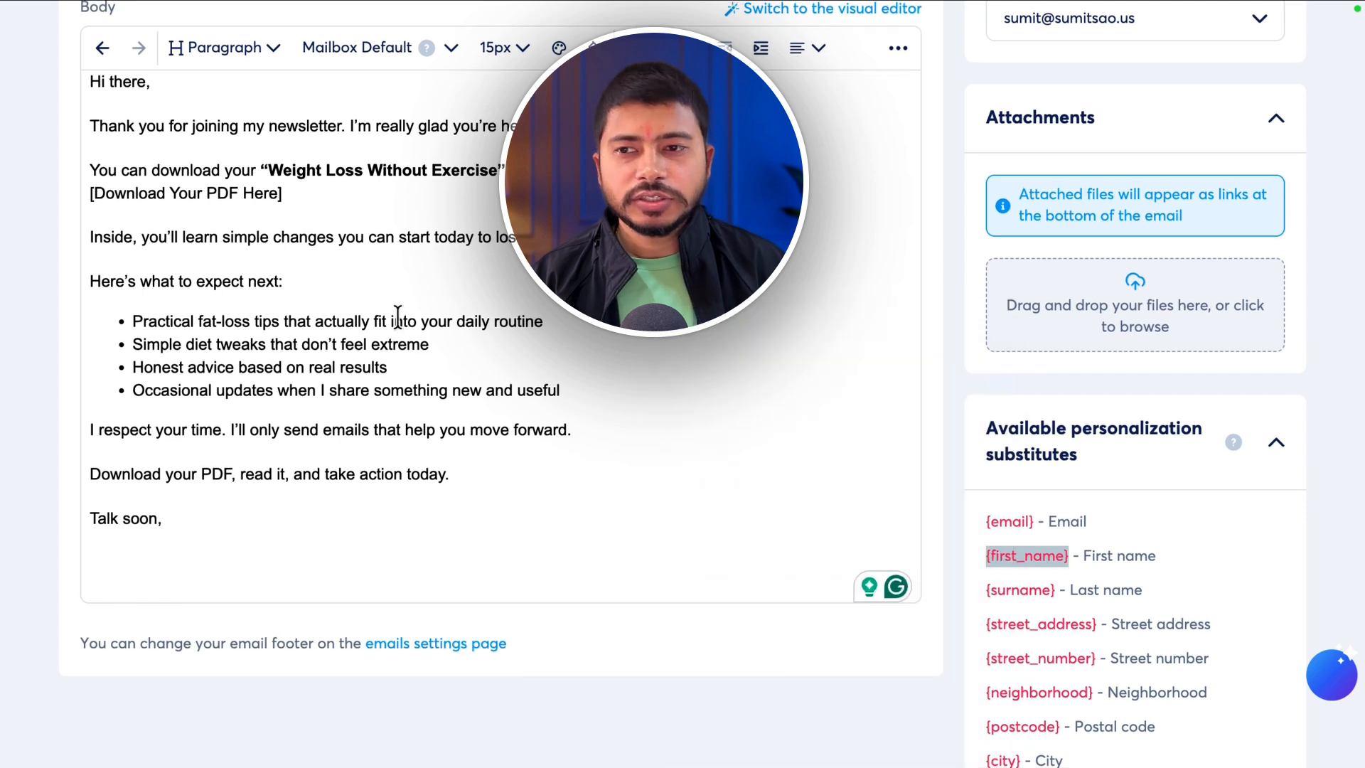
pyautogui.scroll(3, 219, 244)
pyautogui.click(206, 302)
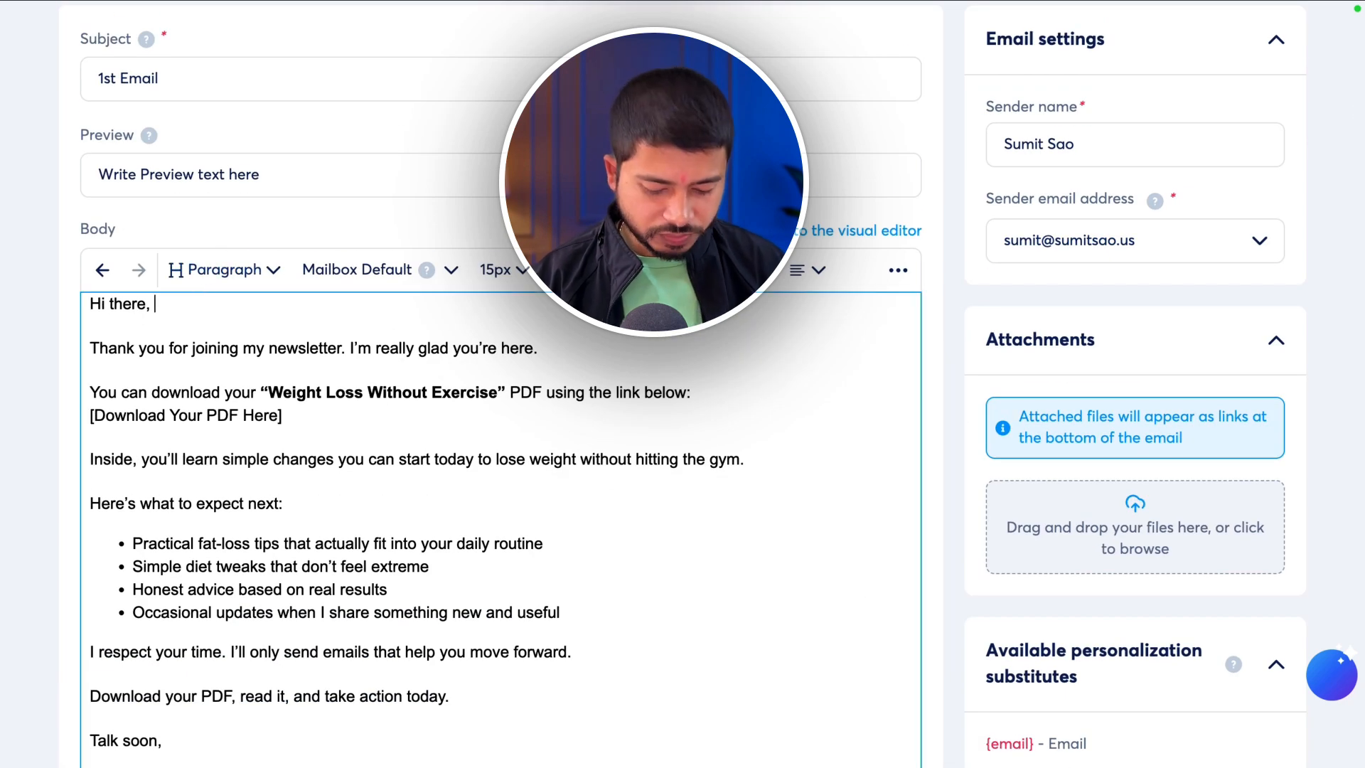
pyautogui.hotkey('ctrl', 'v')
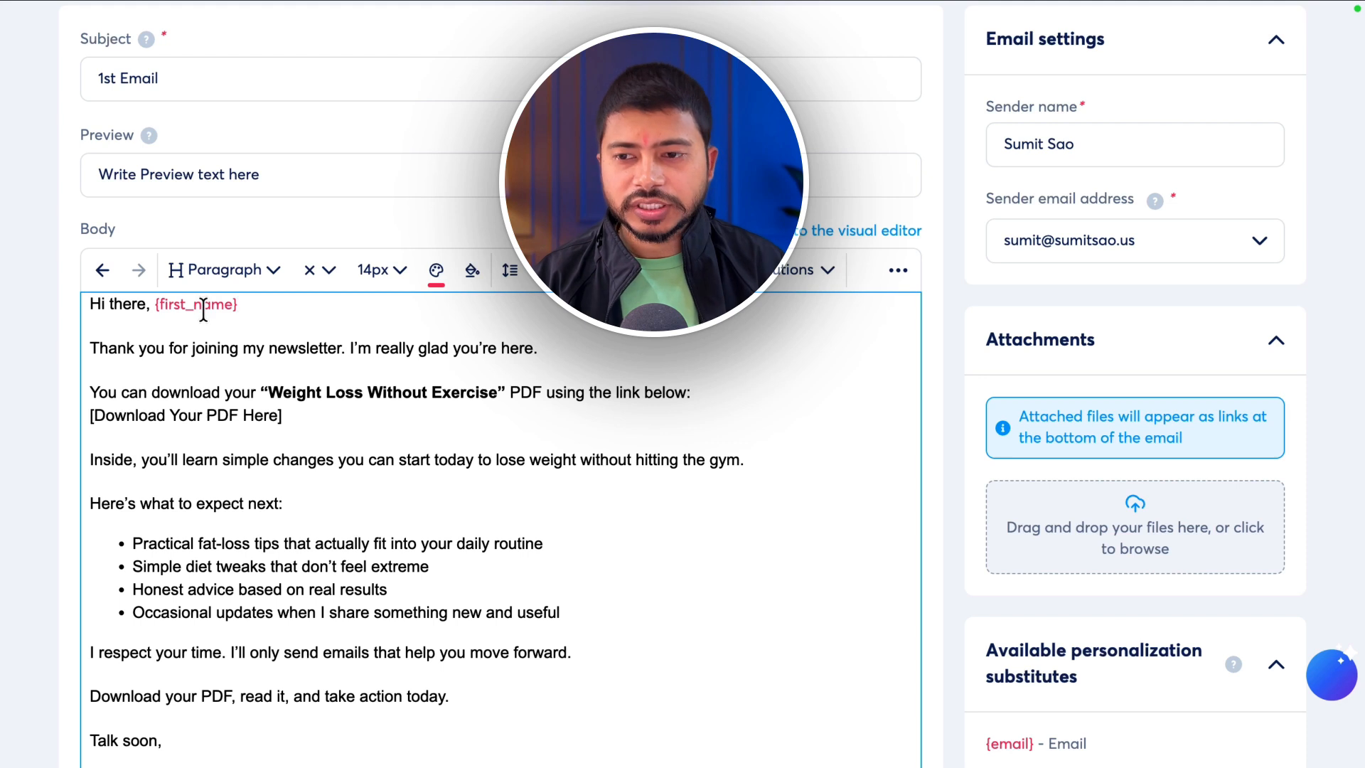
# Remove the {first_name} substitute from the greeting line of the email body
pyautogui.moveTo(242, 307); pyautogui.dragTo(152, 306)
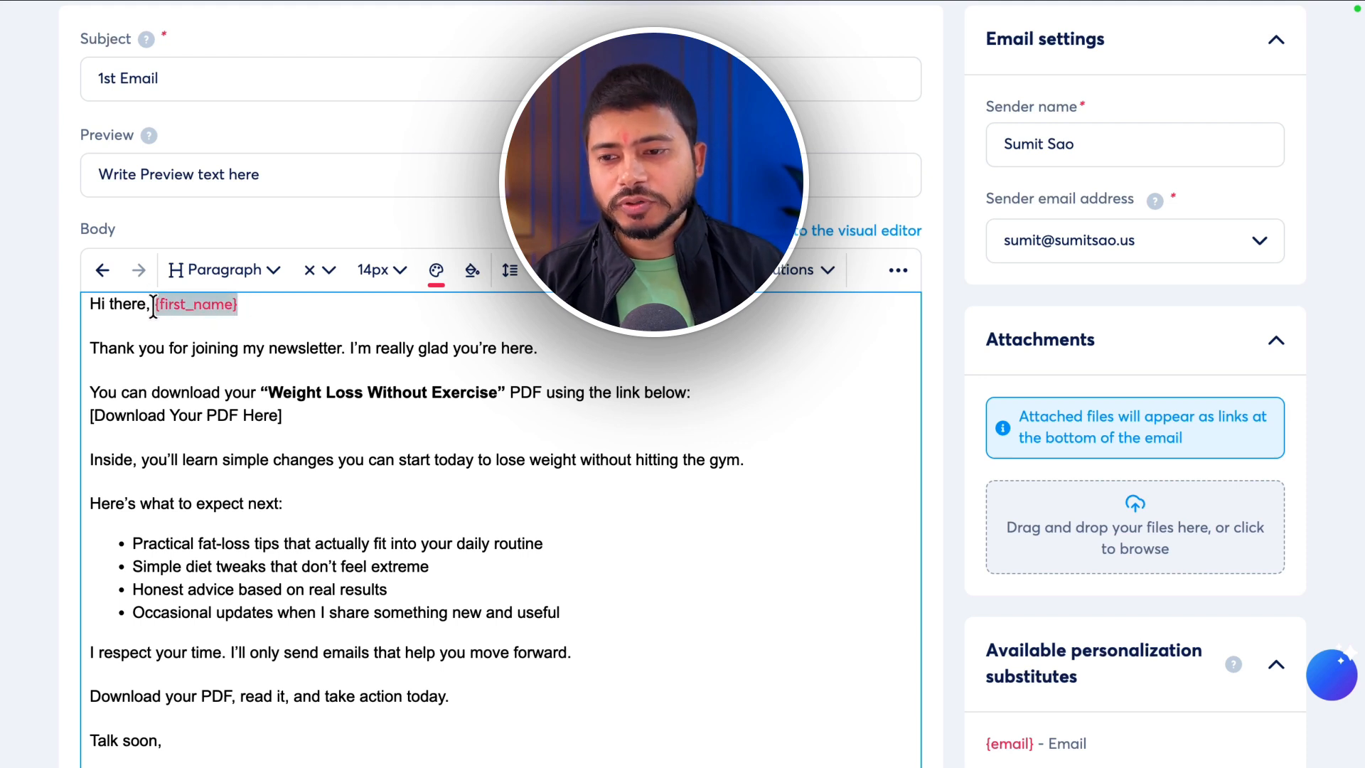
pyautogui.press('BackSpace')
# Activate the 1st Email without a sending delay and return to the campaign's email list
pyautogui.scroll(-2, 597, 449)
pyautogui.scroll(4, 596, 448)
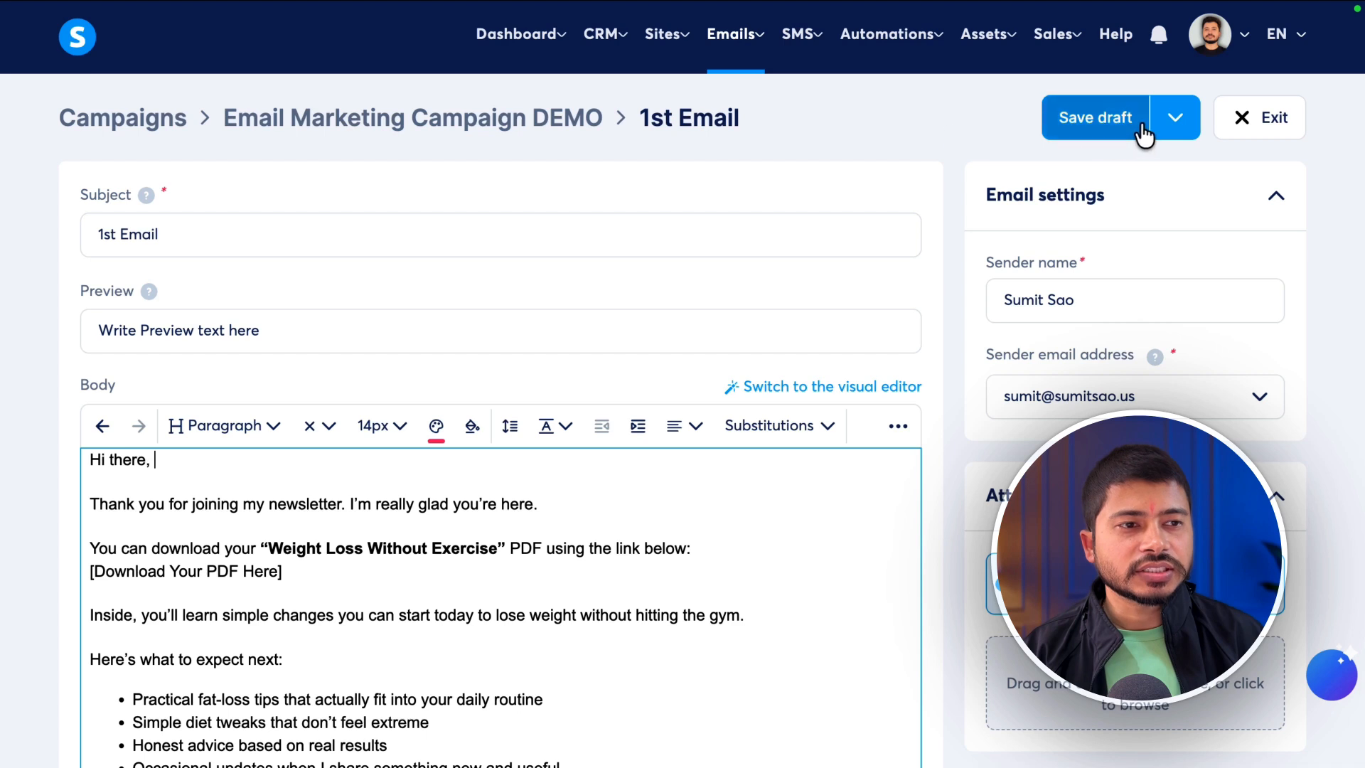
pyautogui.click(1175, 119)
pyautogui.click(1043, 171)
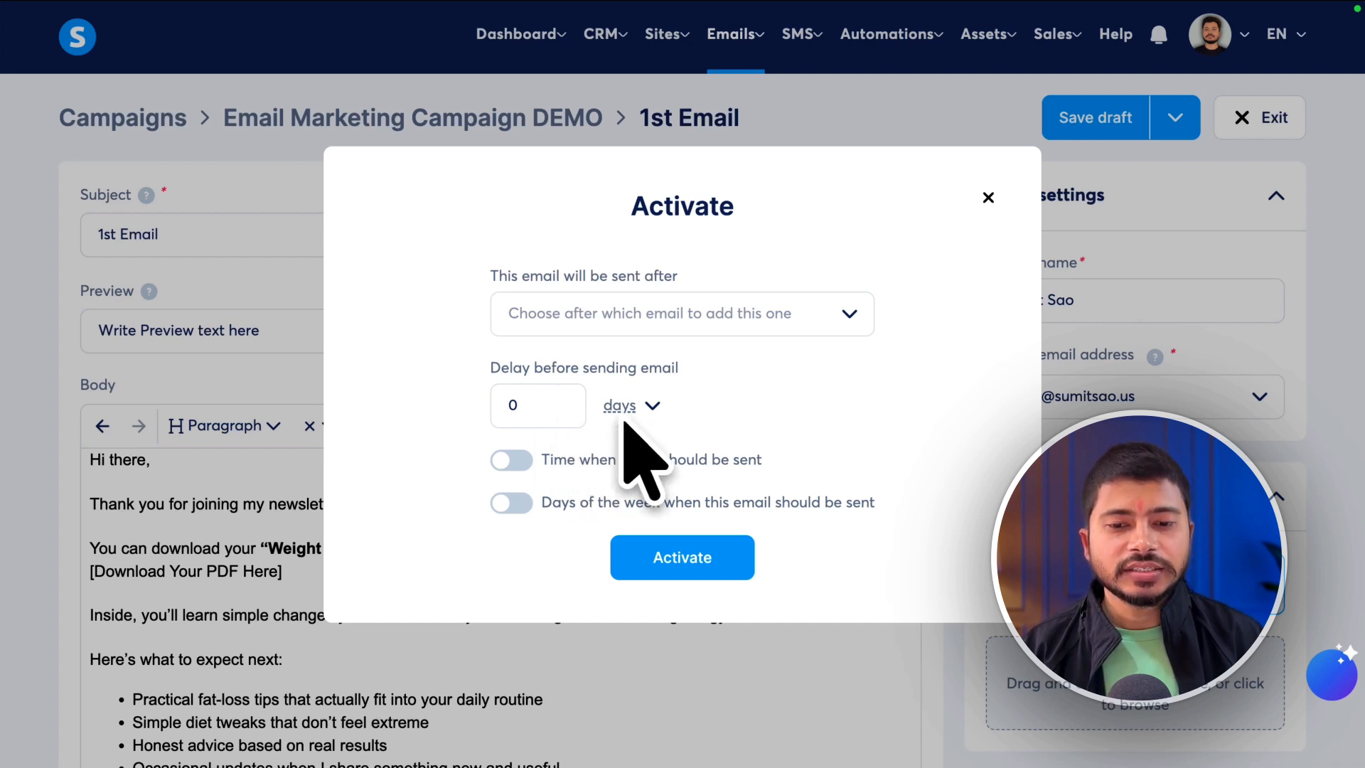
pyautogui.click(663, 561)
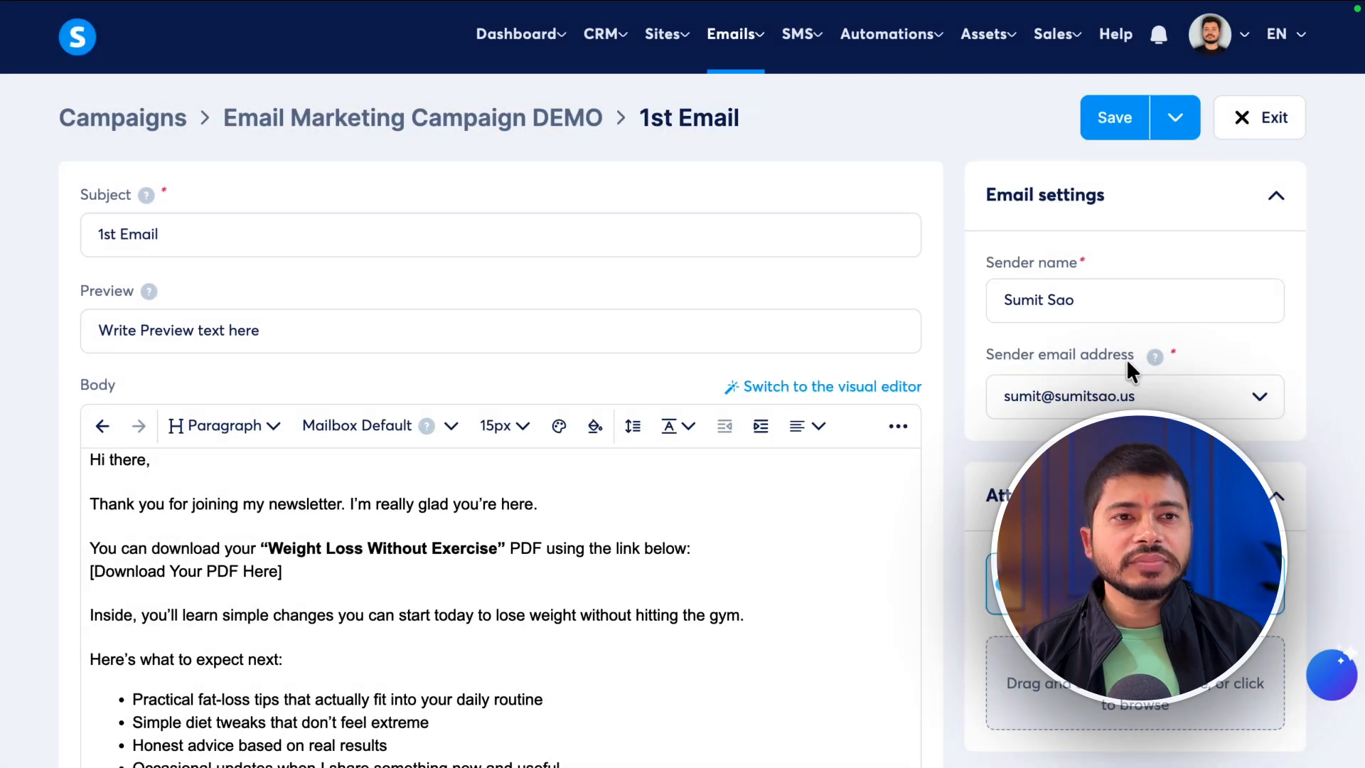
pyautogui.click(1250, 117)
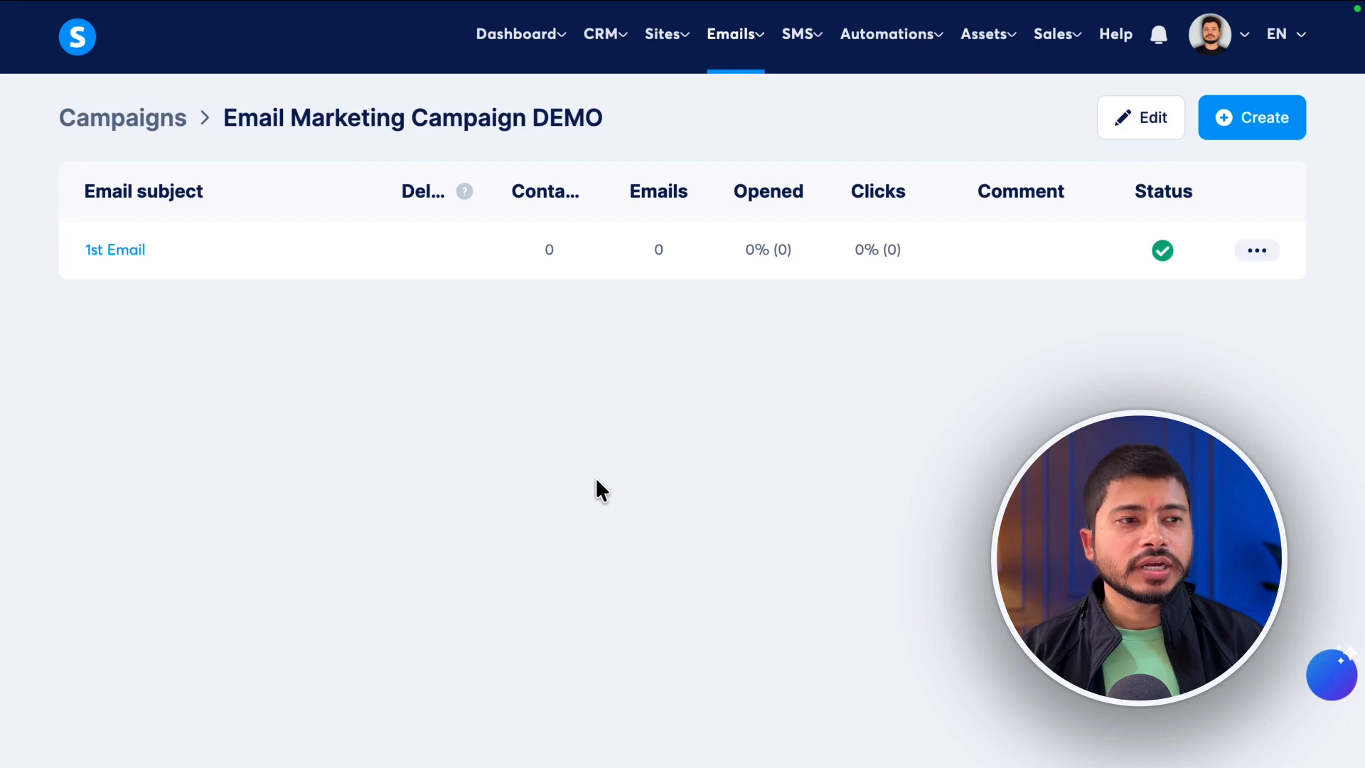
# Create a campaign step with the subject "2nd Email", the sender's name and the Classic editor
pyautogui.click(1257, 128)
pyautogui.click(588, 212)
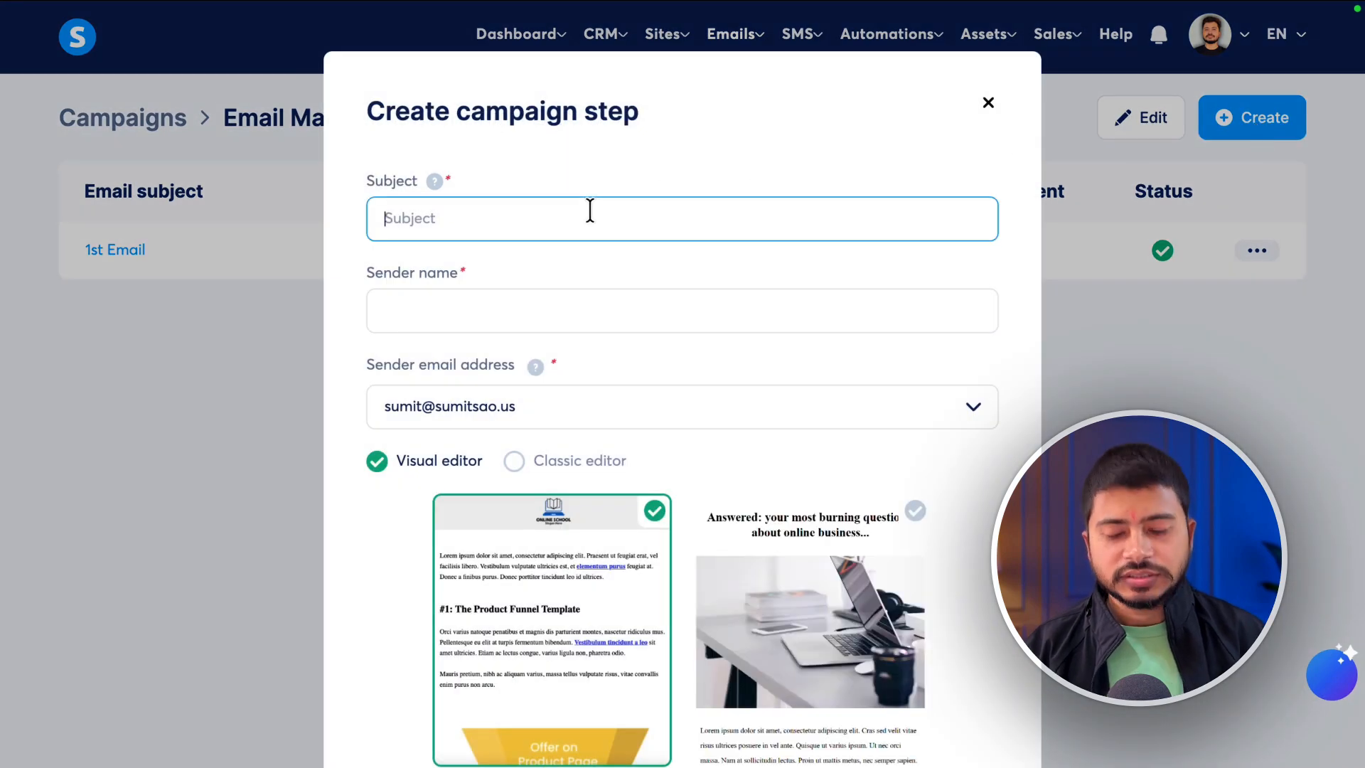
pyautogui.write('2nd Email')
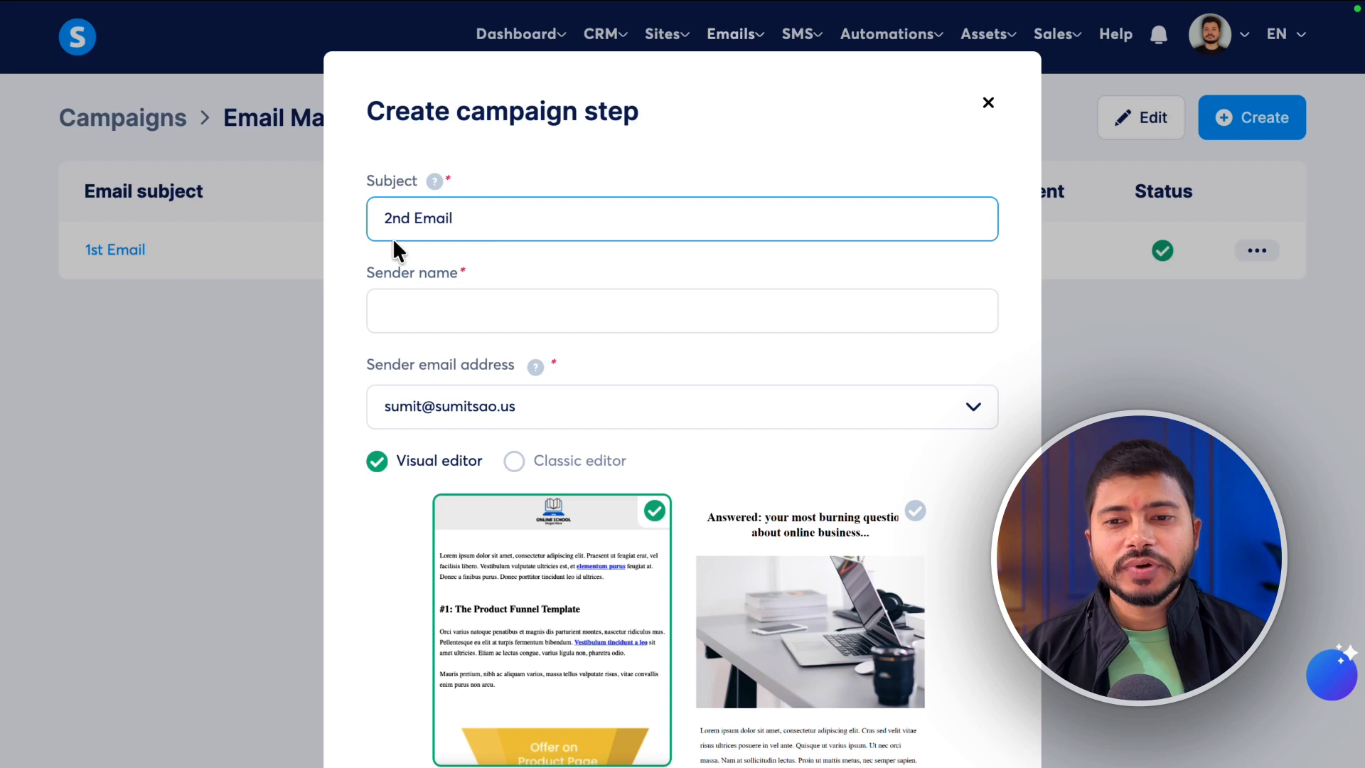
pyautogui.click(454, 308)
pyautogui.write('Sumit Sao')
pyautogui.scroll(-2, 697, 352)
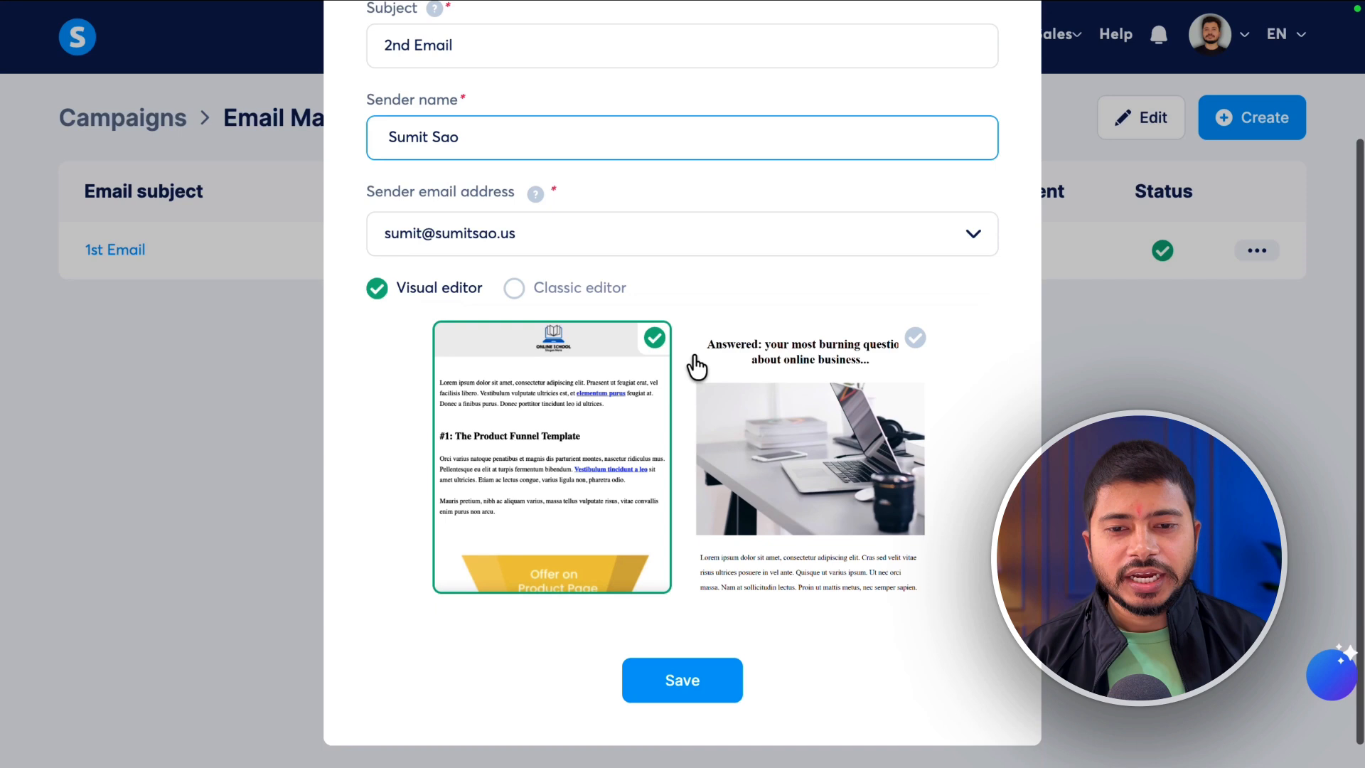
pyautogui.click(573, 291)
pyautogui.click(669, 597)
# Enter the body text "Write your 2nd email here" and activate the 2nd Email with a delay of 1 day after the 1st Email
pyautogui.click(310, 504)
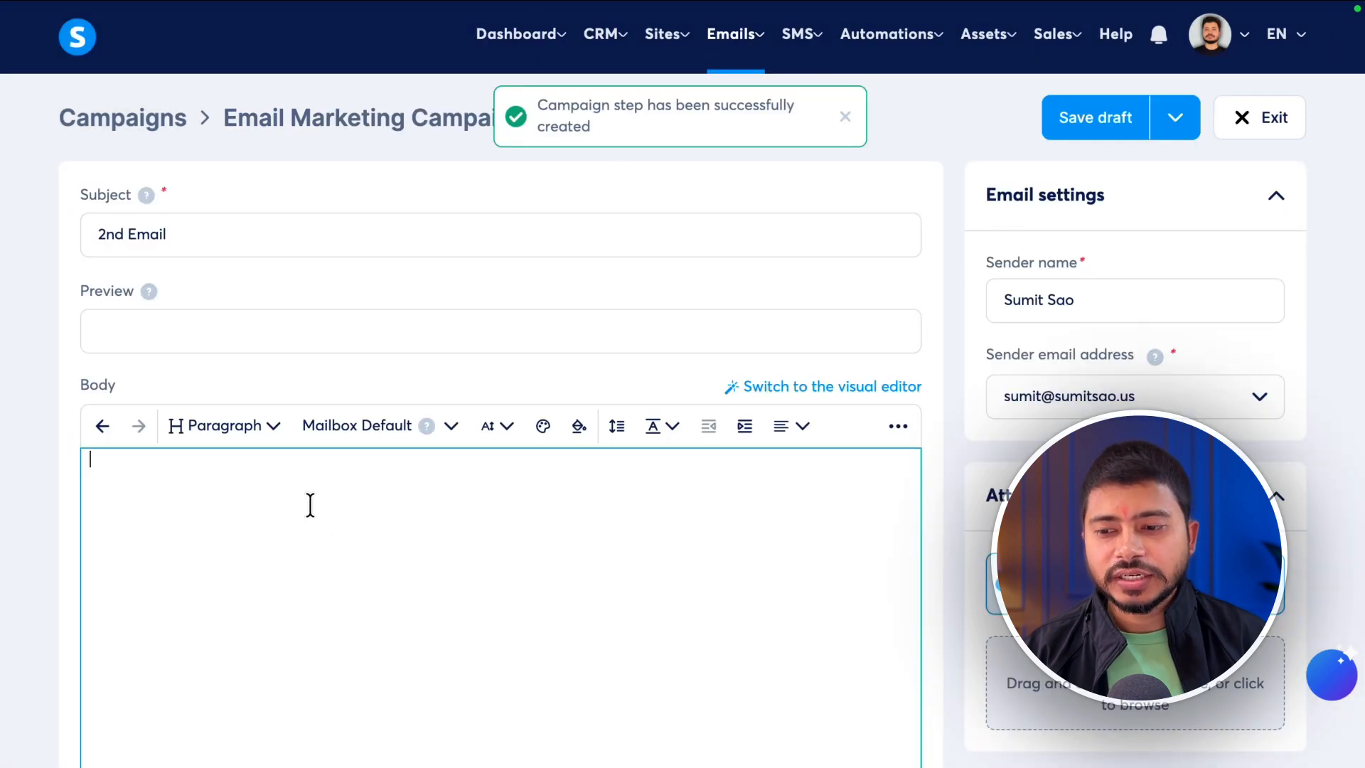
pyautogui.write('Write your 2nd email here')
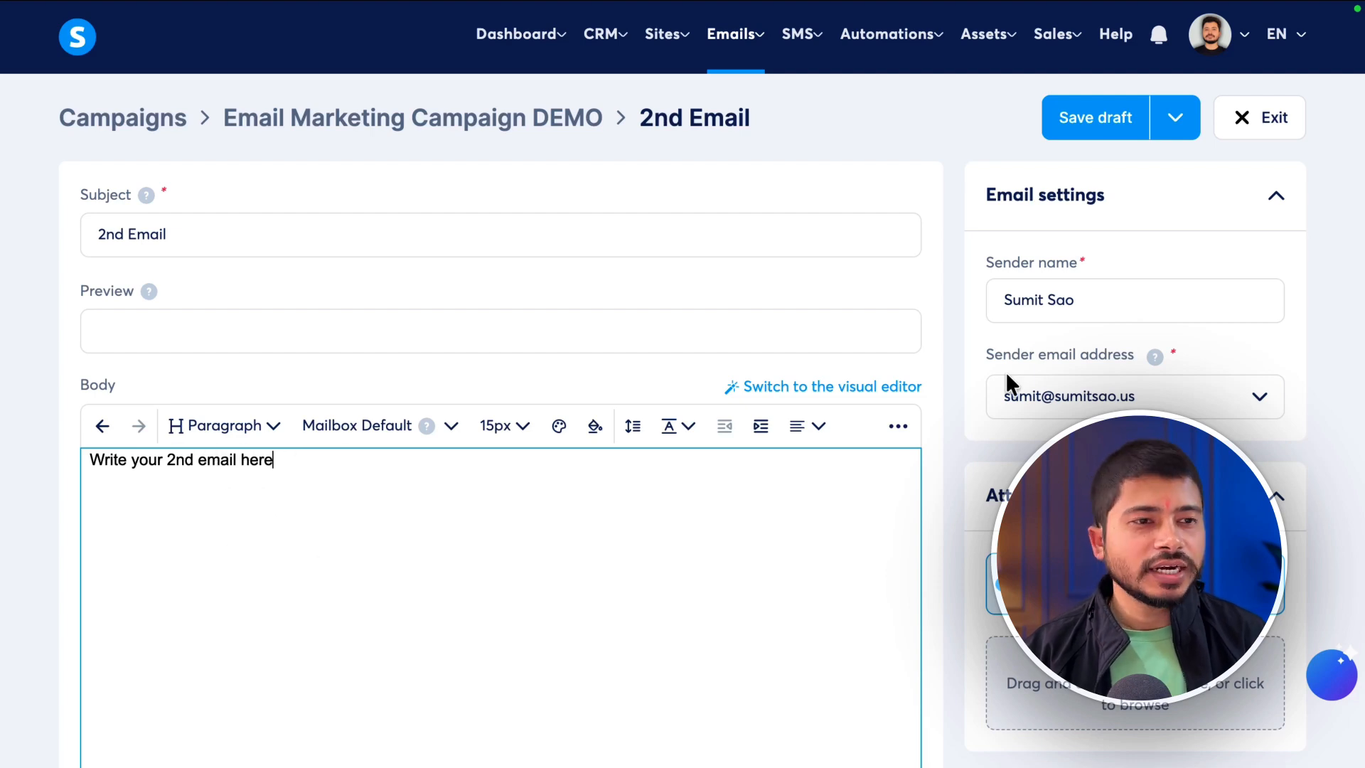
pyautogui.click(1177, 122)
pyautogui.click(1064, 176)
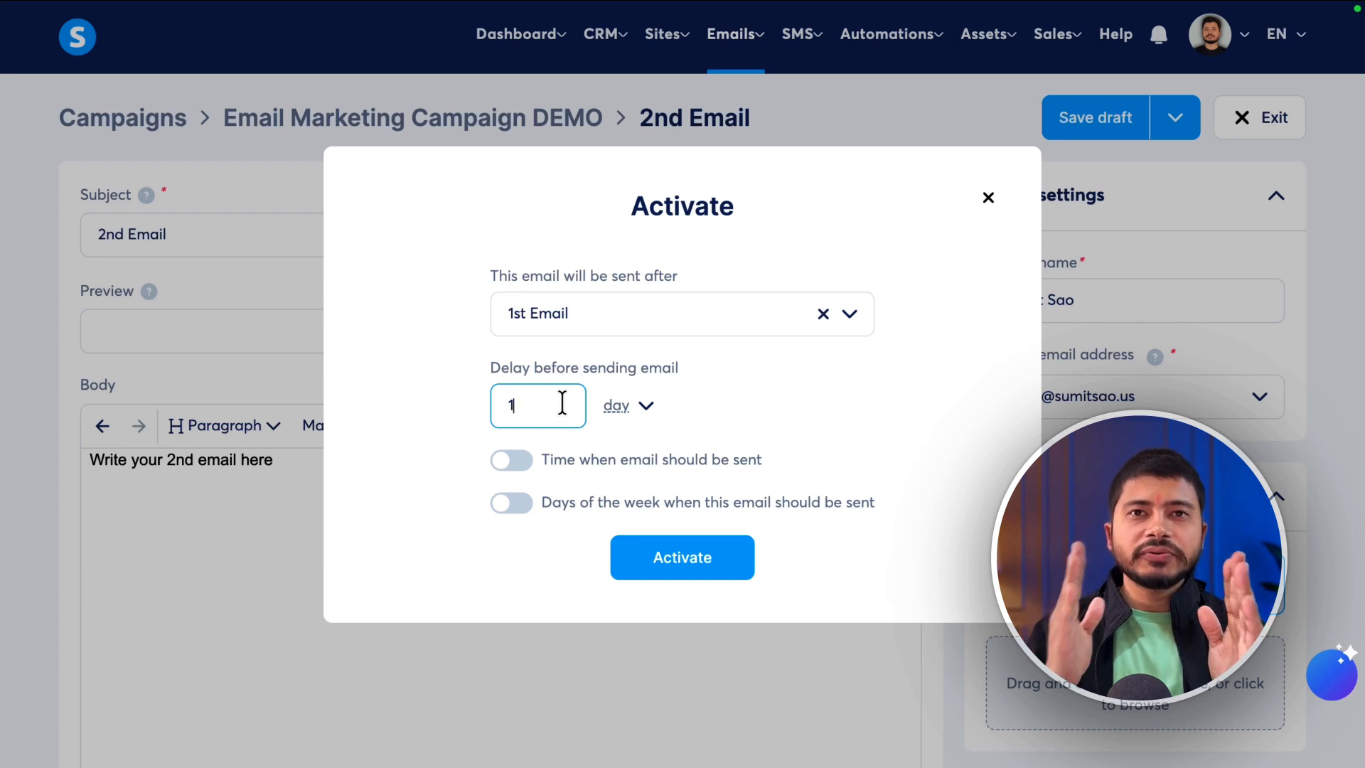
pyautogui.click(670, 558)
pyautogui.click(1108, 135)
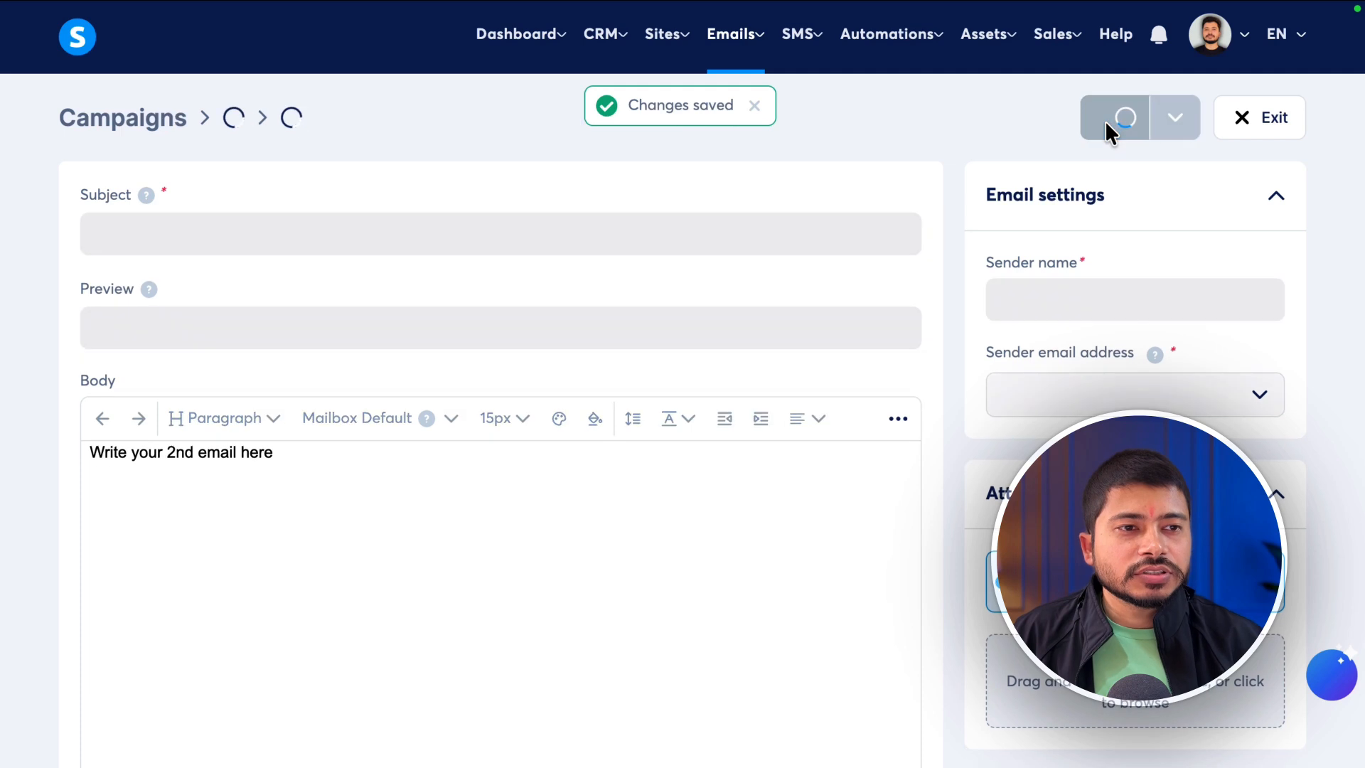
pyautogui.click(1275, 135)
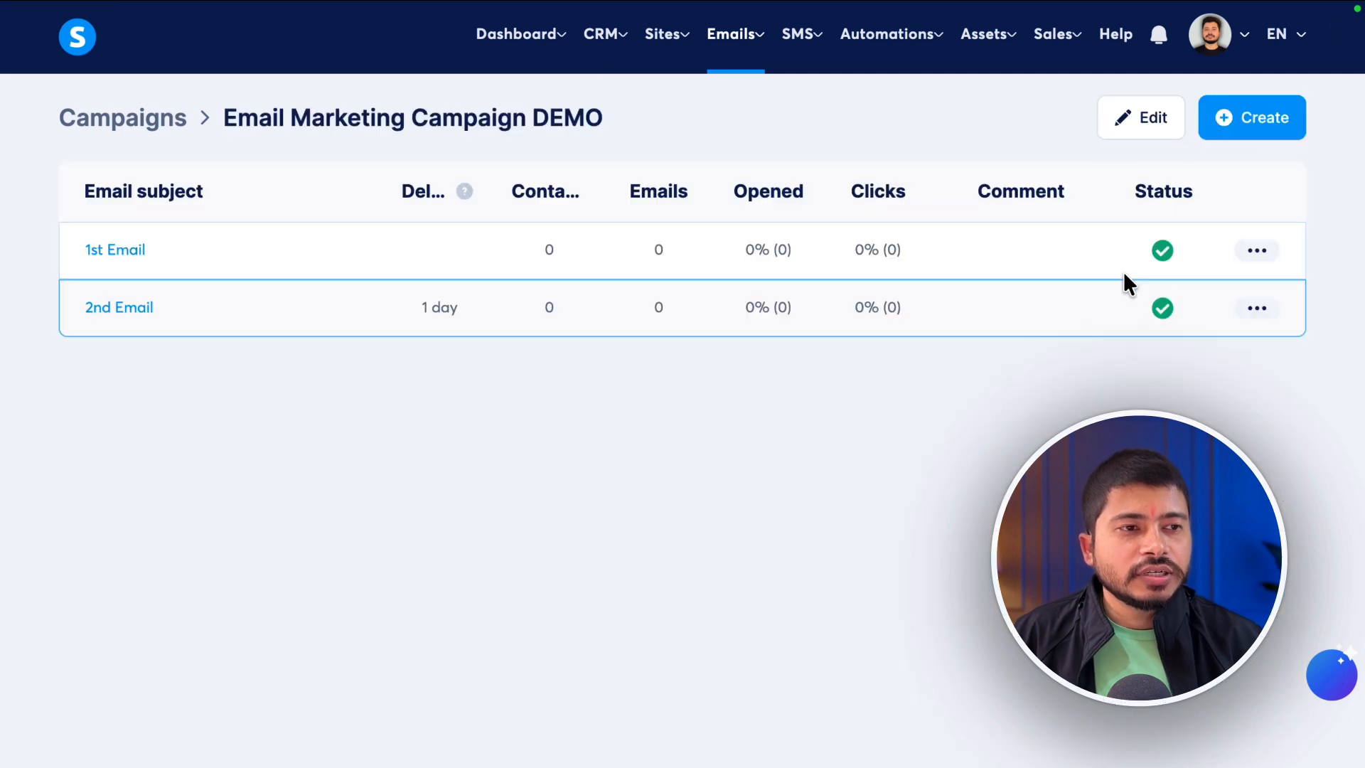
# Create another campaign step with the subject "3rd Email", the sender's name and the Classic editor
pyautogui.click(1255, 122)
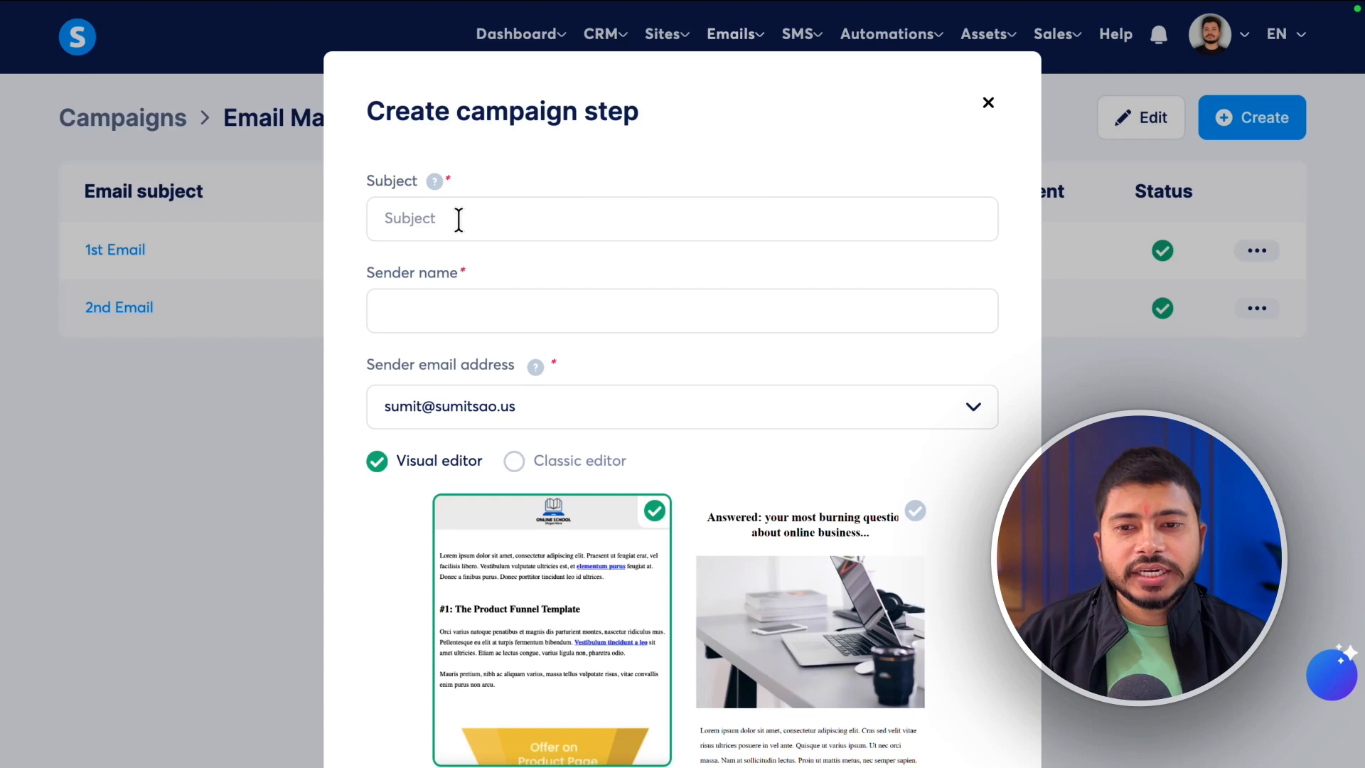
pyautogui.click(459, 219)
pyautogui.write('3rd Email')
pyautogui.click(448, 313)
pyautogui.write('Sumit Sao')
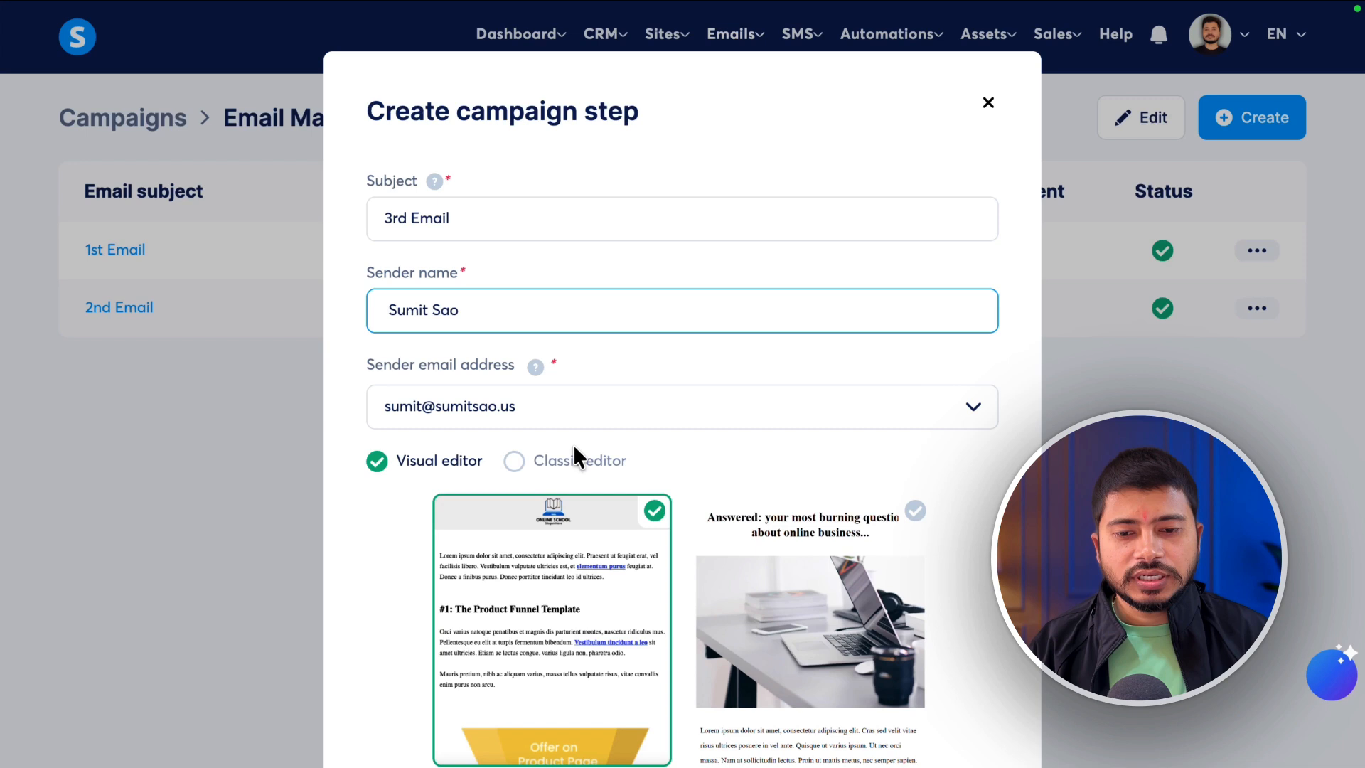
pyautogui.click(577, 459)
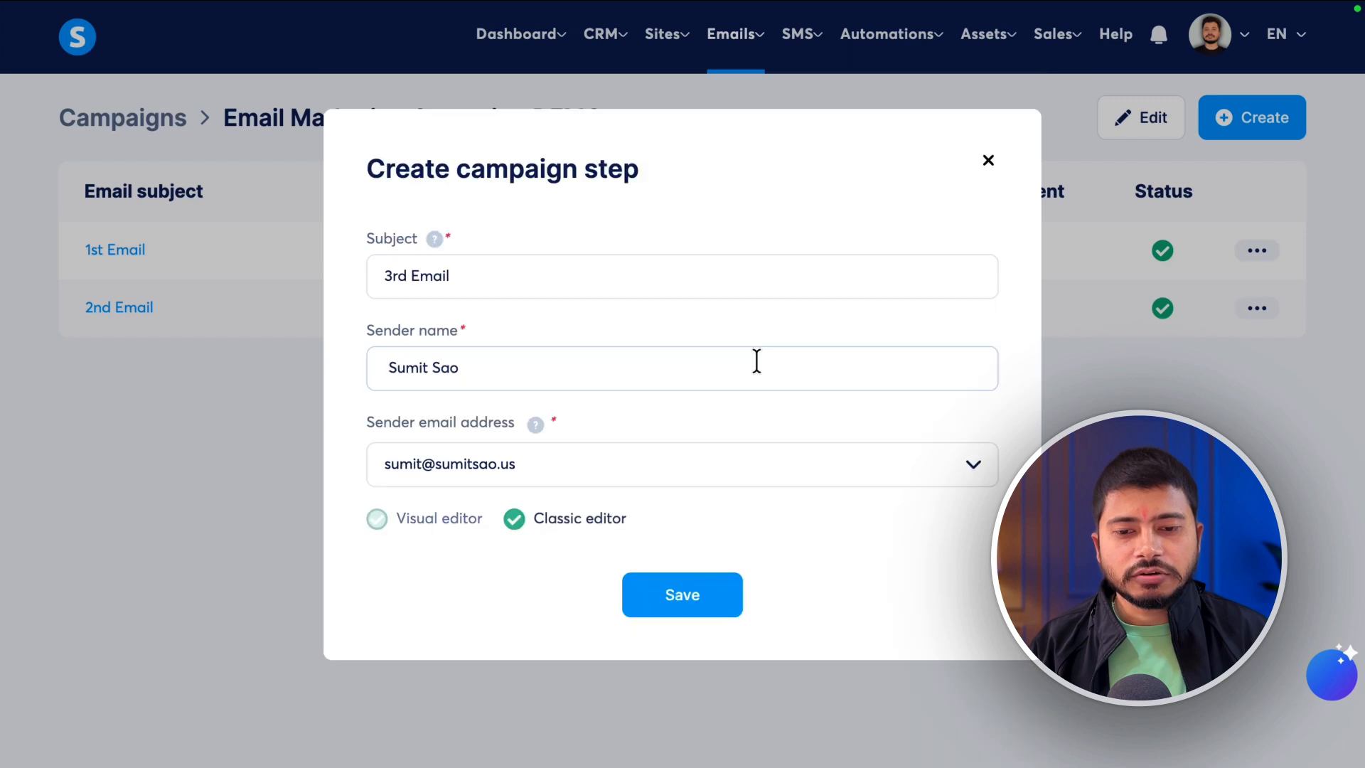
pyautogui.click(692, 591)
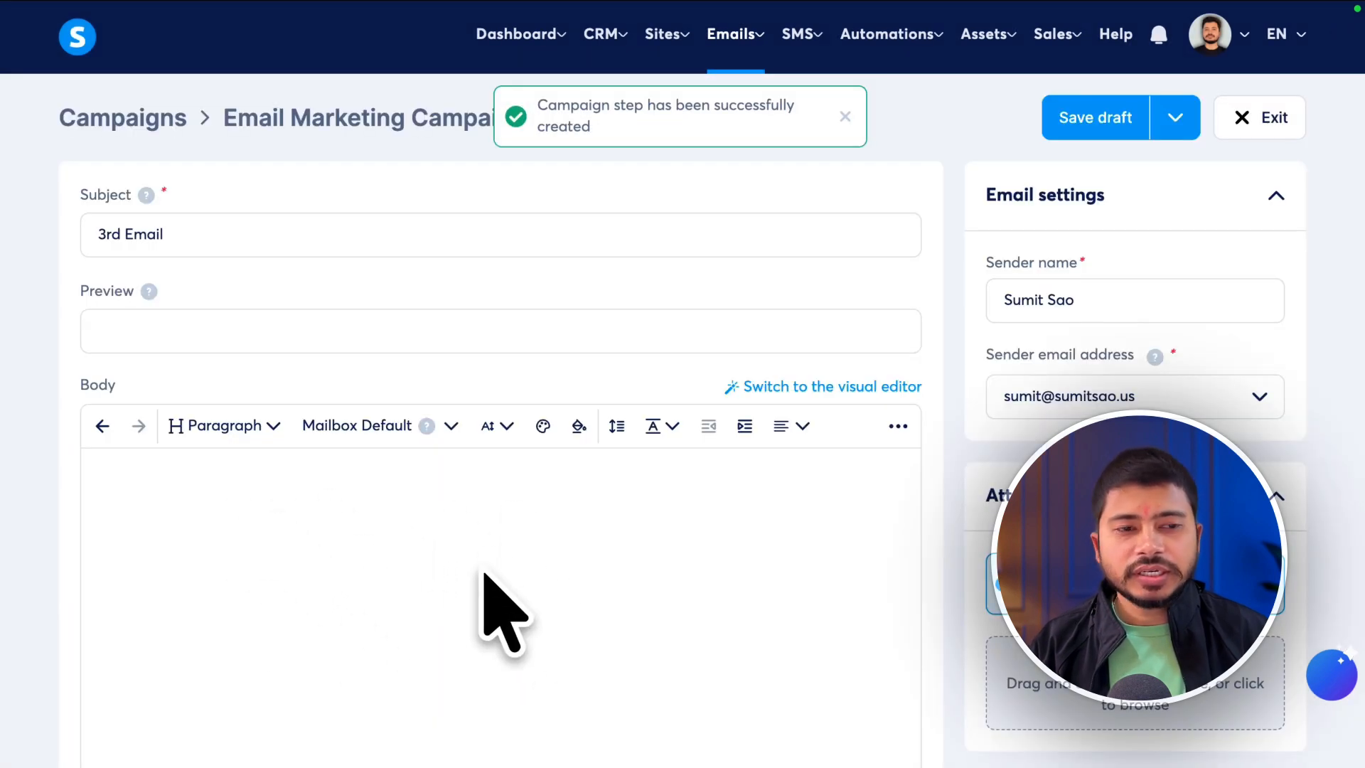
# Activate the 3rd Email with a delay of 1 day after the 2nd Email and return to the campaign's email list
pyautogui.click(1170, 119)
pyautogui.click(1065, 174)
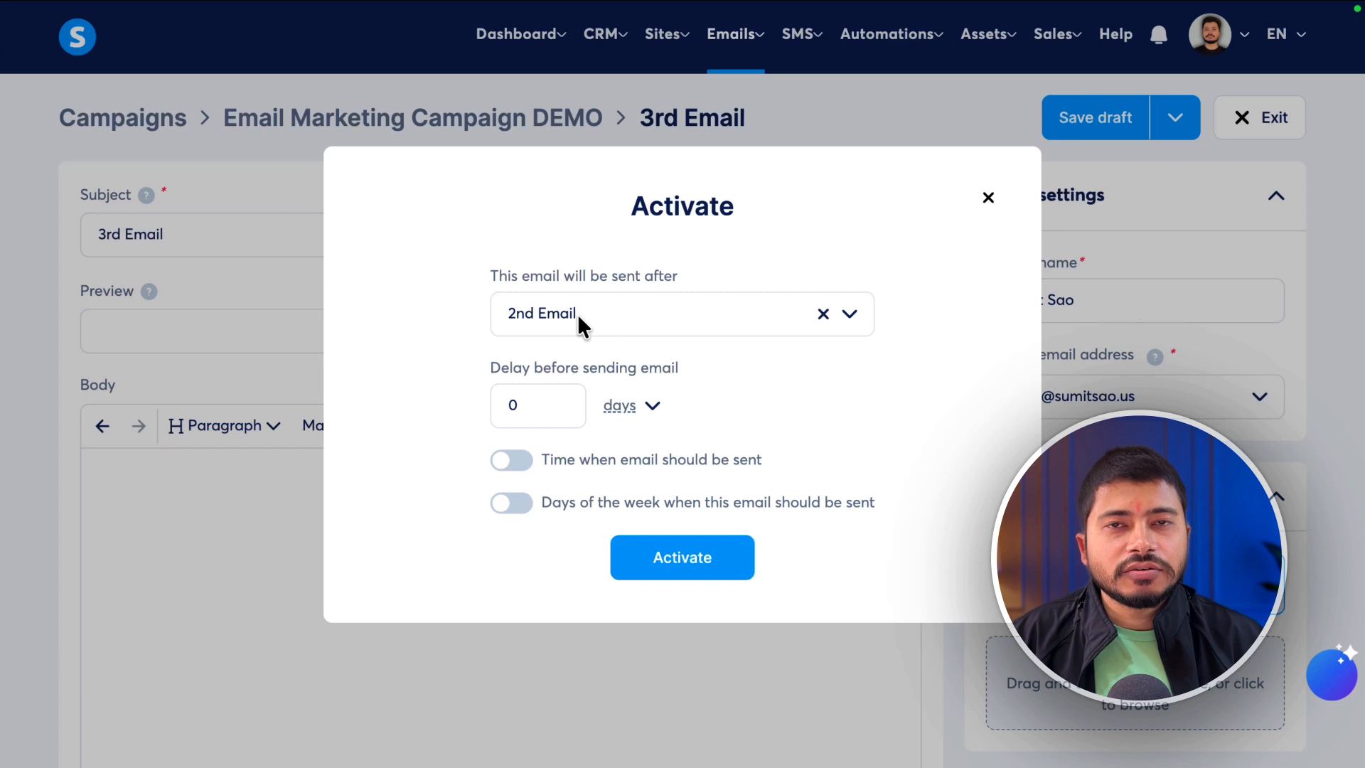
pyautogui.click(541, 407)
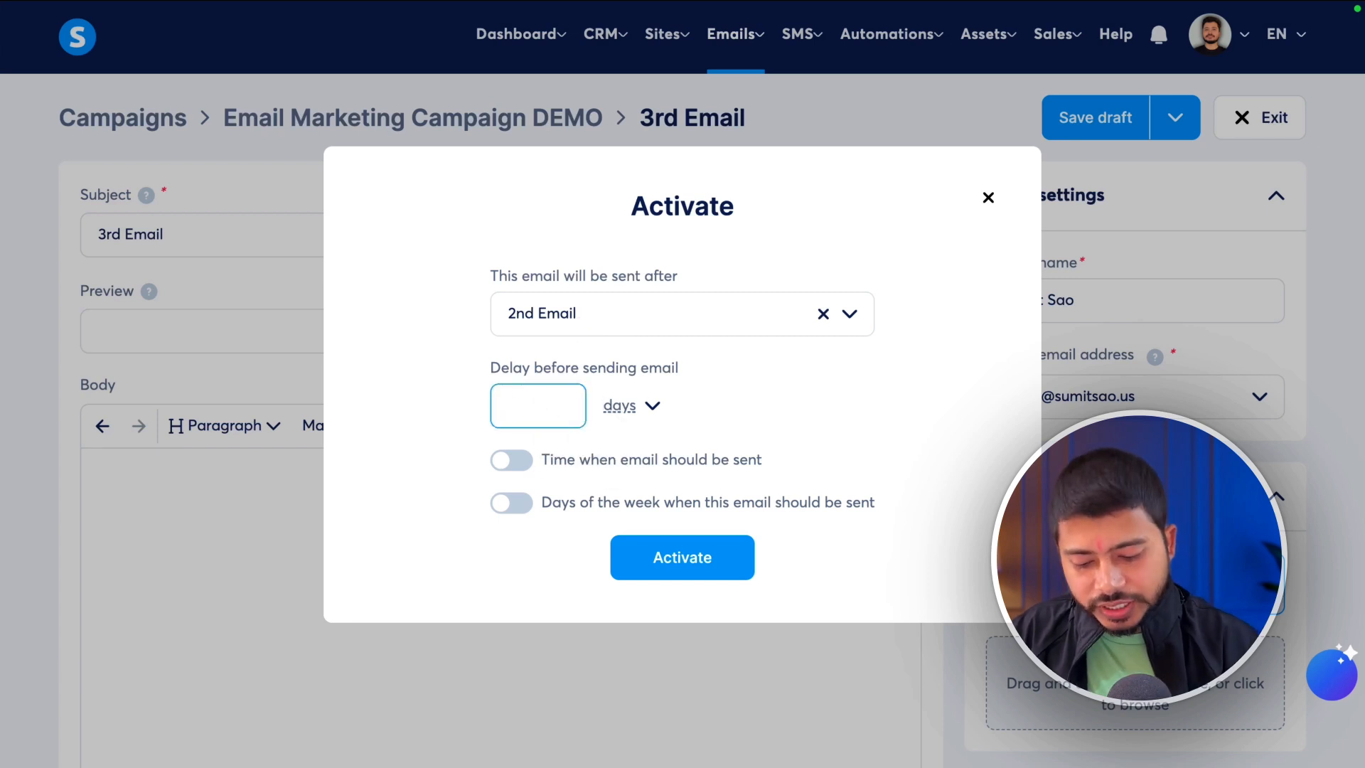
pyautogui.write('1')
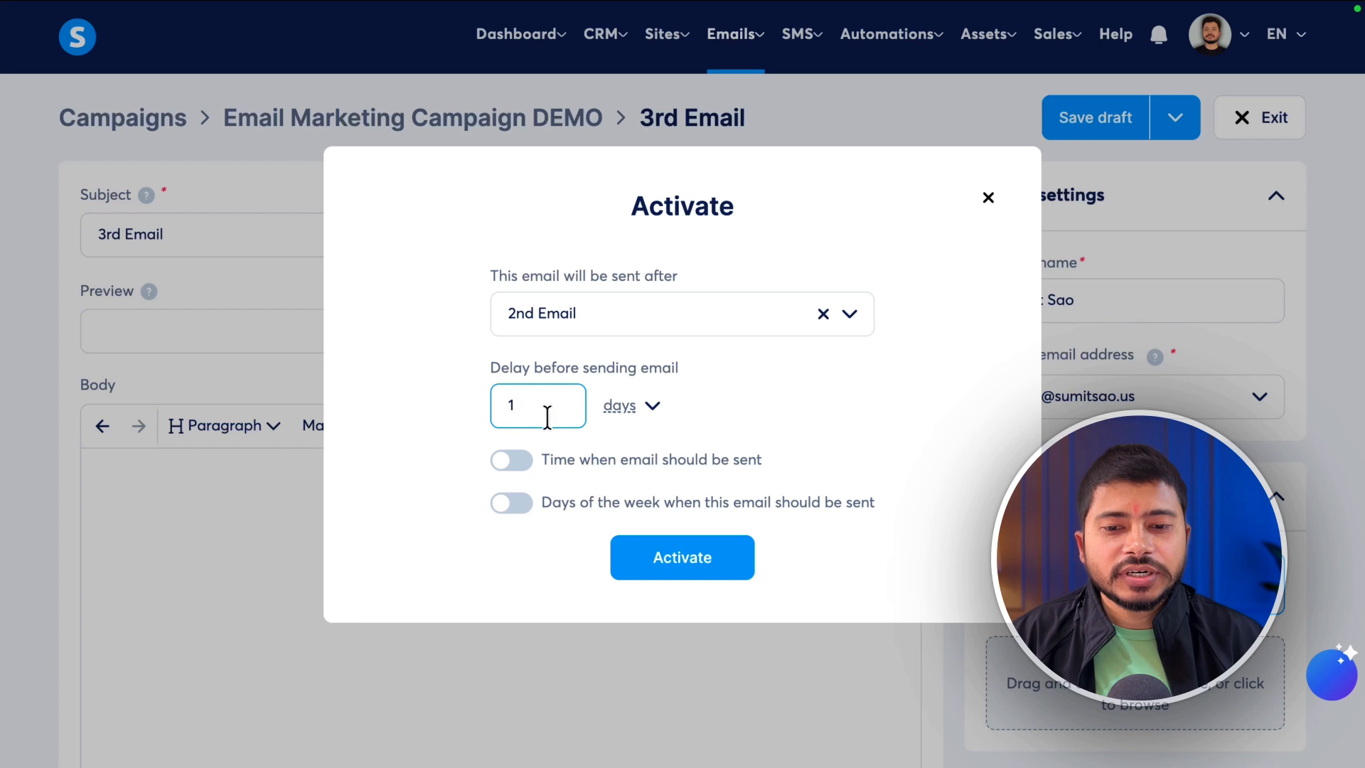
pyautogui.click(396, 366)
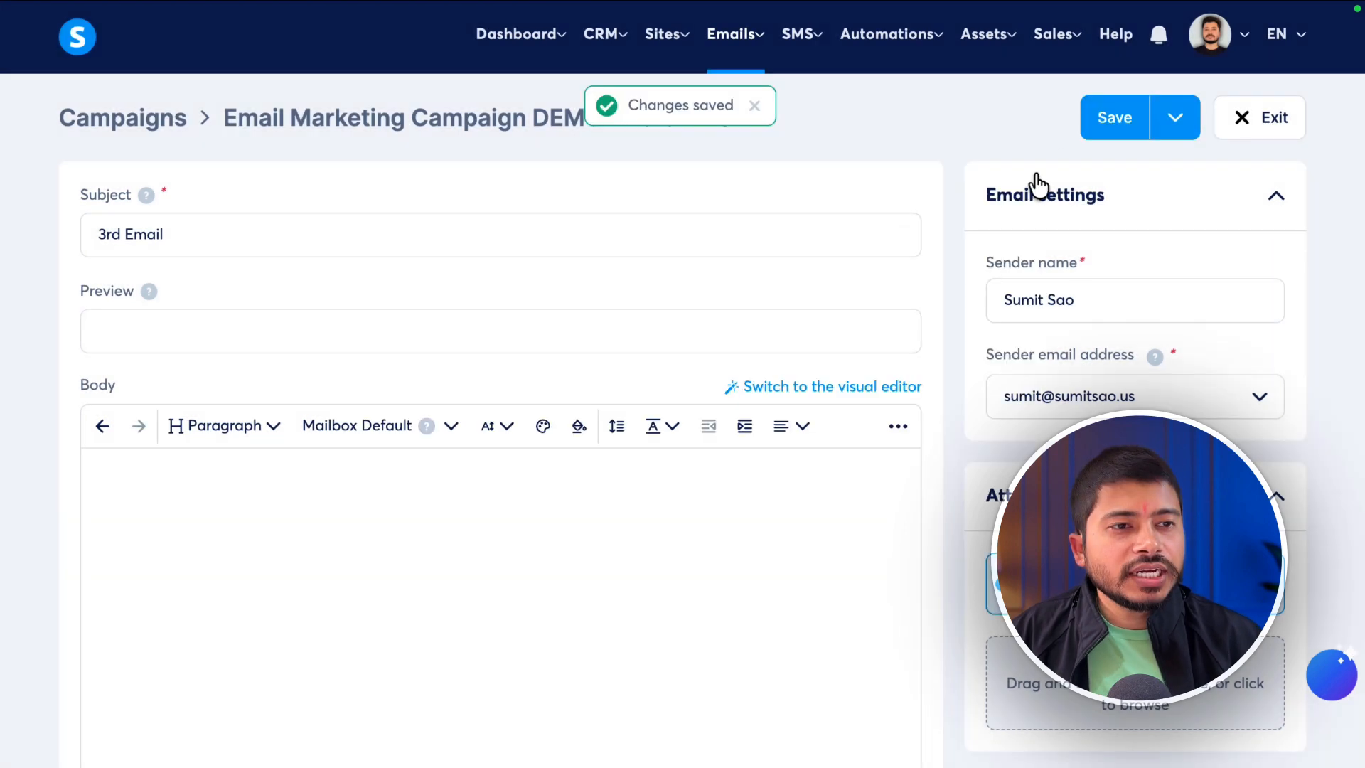
pyautogui.click(1134, 115)
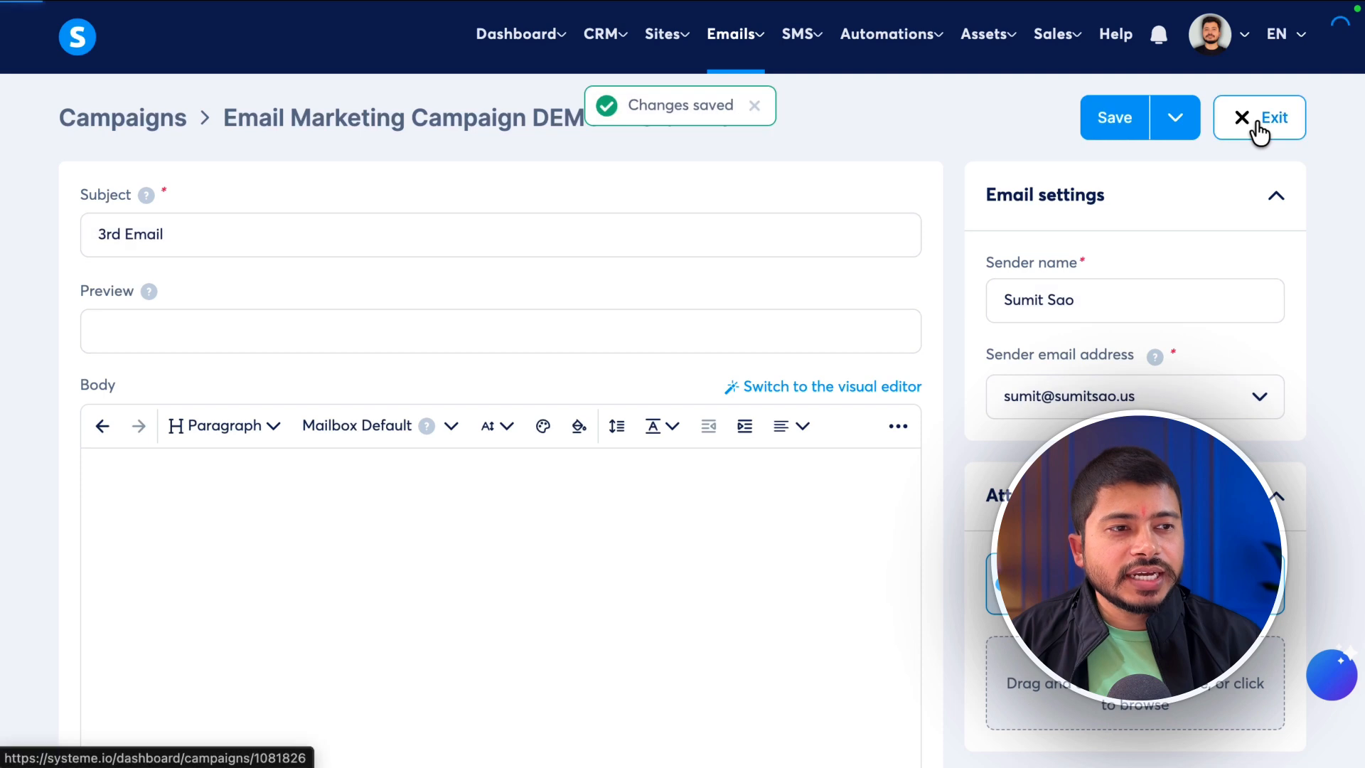
pyautogui.click(1258, 128)
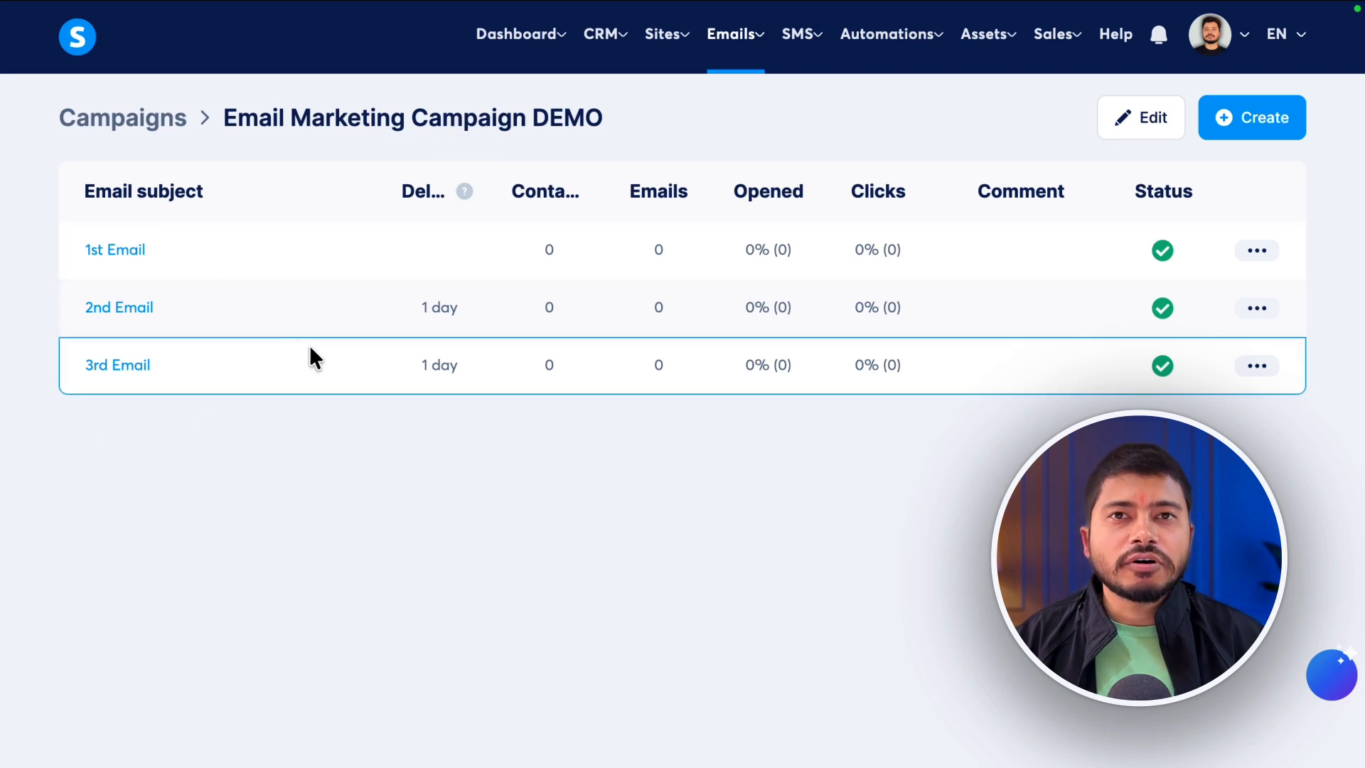
# Open the Lead Generation Funnel from the sales funnels and select its Opt-in page step
pyautogui.moveTo(672, 42)
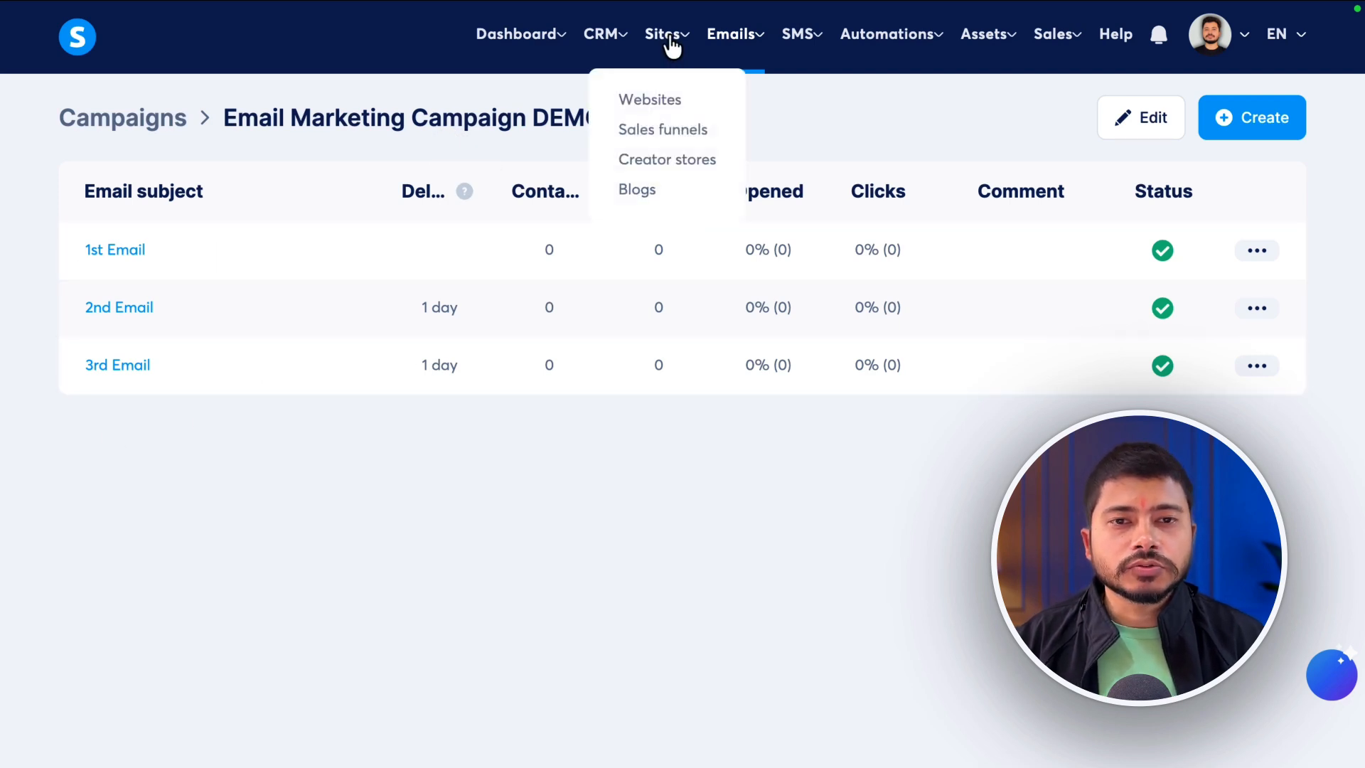
pyautogui.click(664, 130)
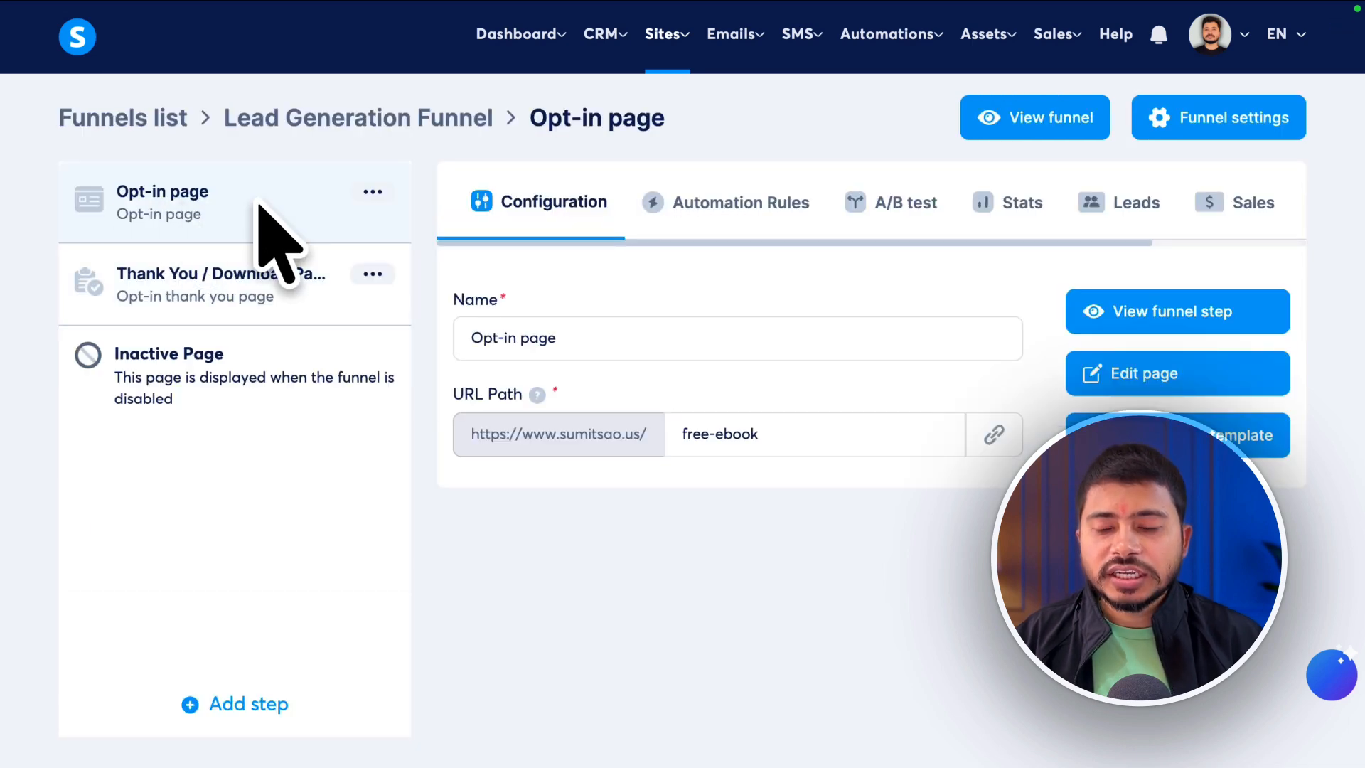
pyautogui.tripleClick(168, 296)
pyautogui.click(150, 211)
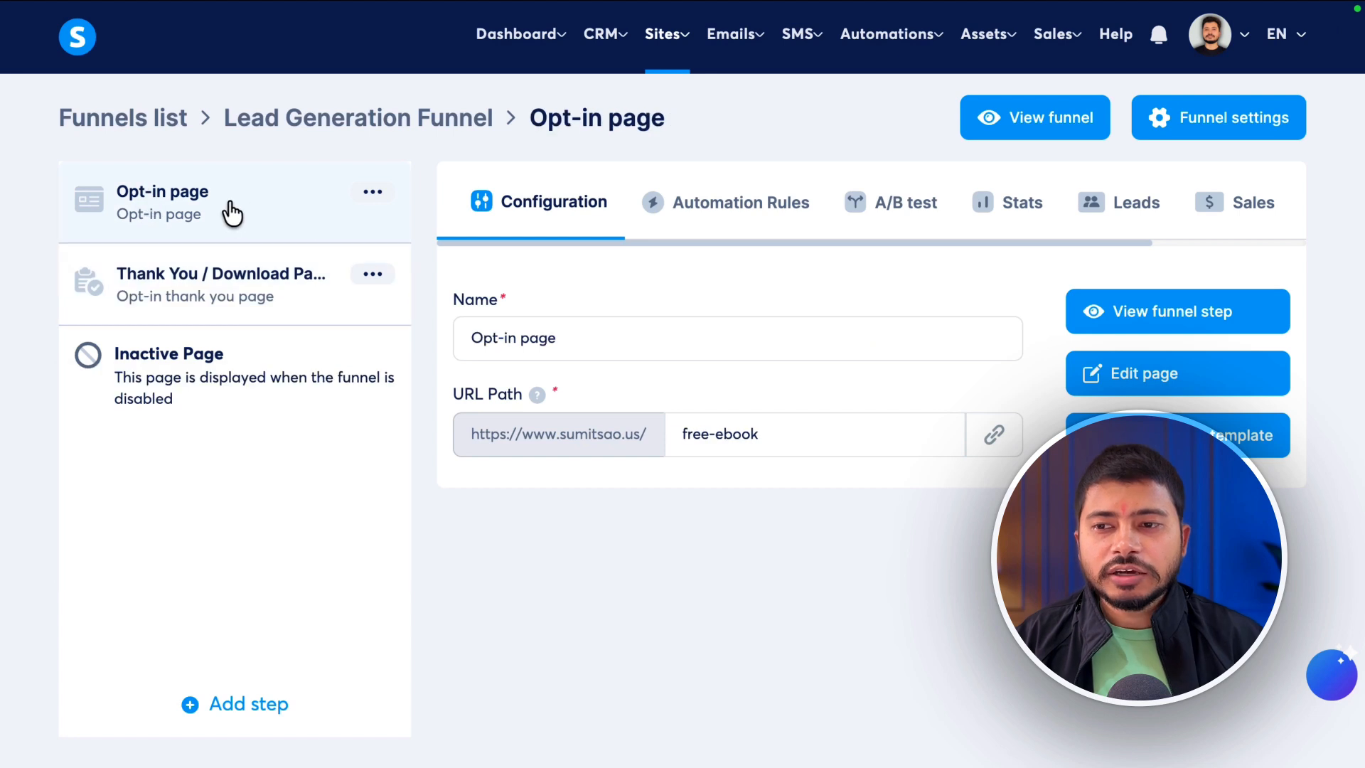
# Create an automation rule for the Opt-in page with the trigger "Funnel step form subscribed"
pyautogui.click(743, 212)
pyautogui.scroll(-2, 750, 355)
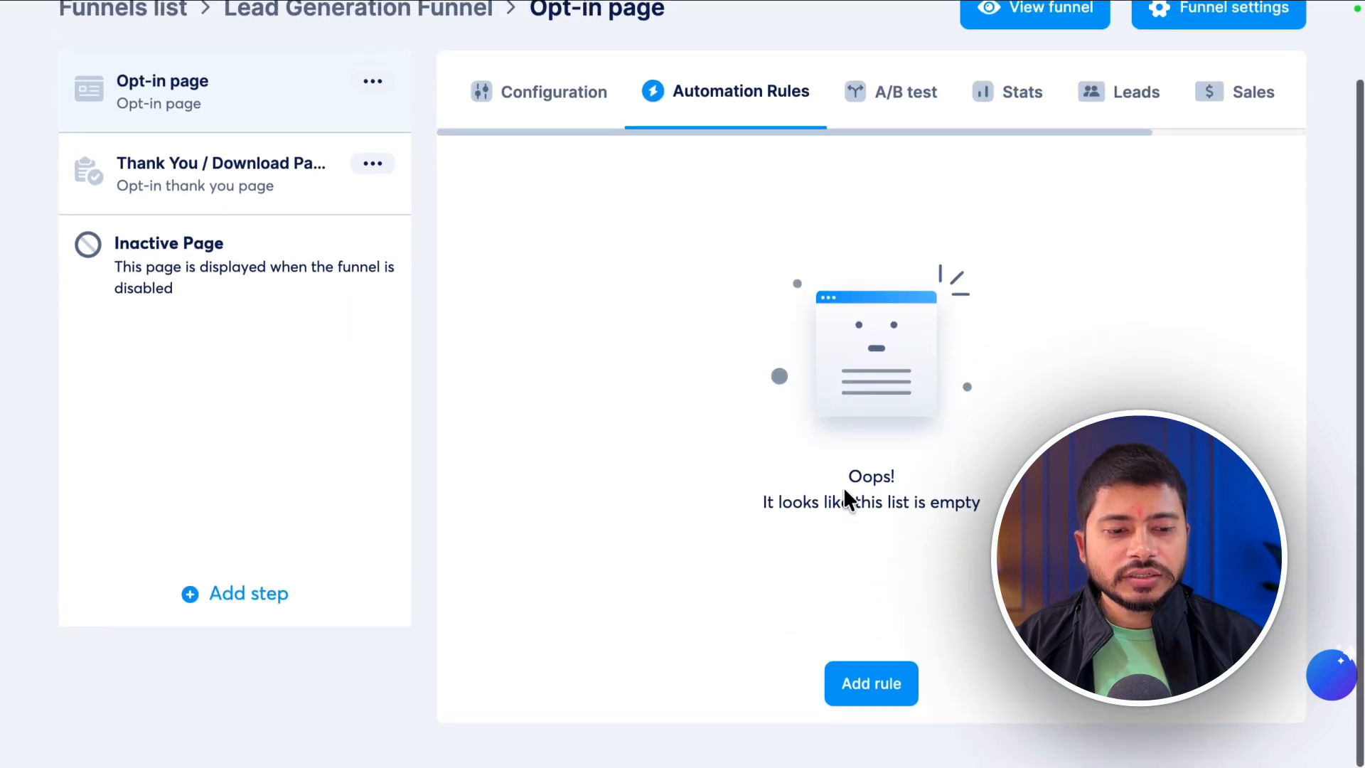
pyautogui.click(853, 707)
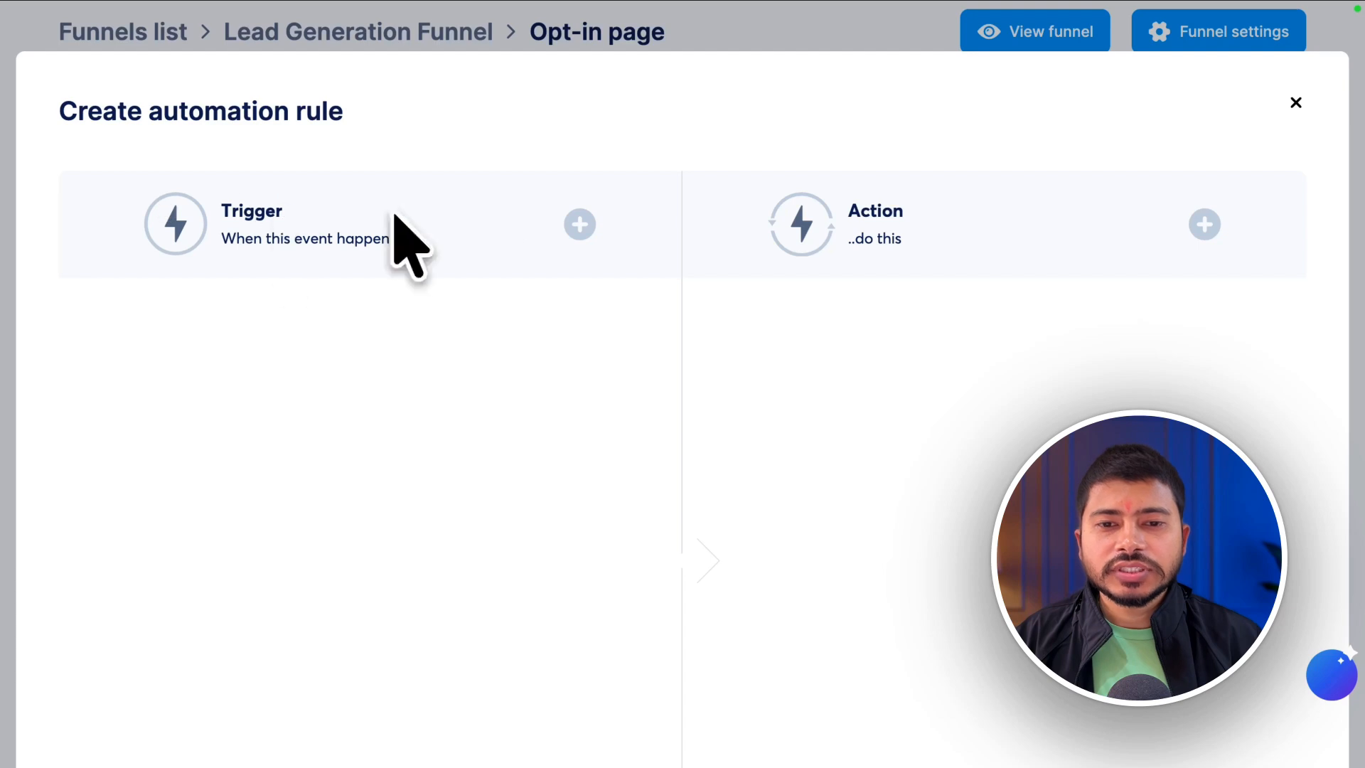
pyautogui.click(580, 224)
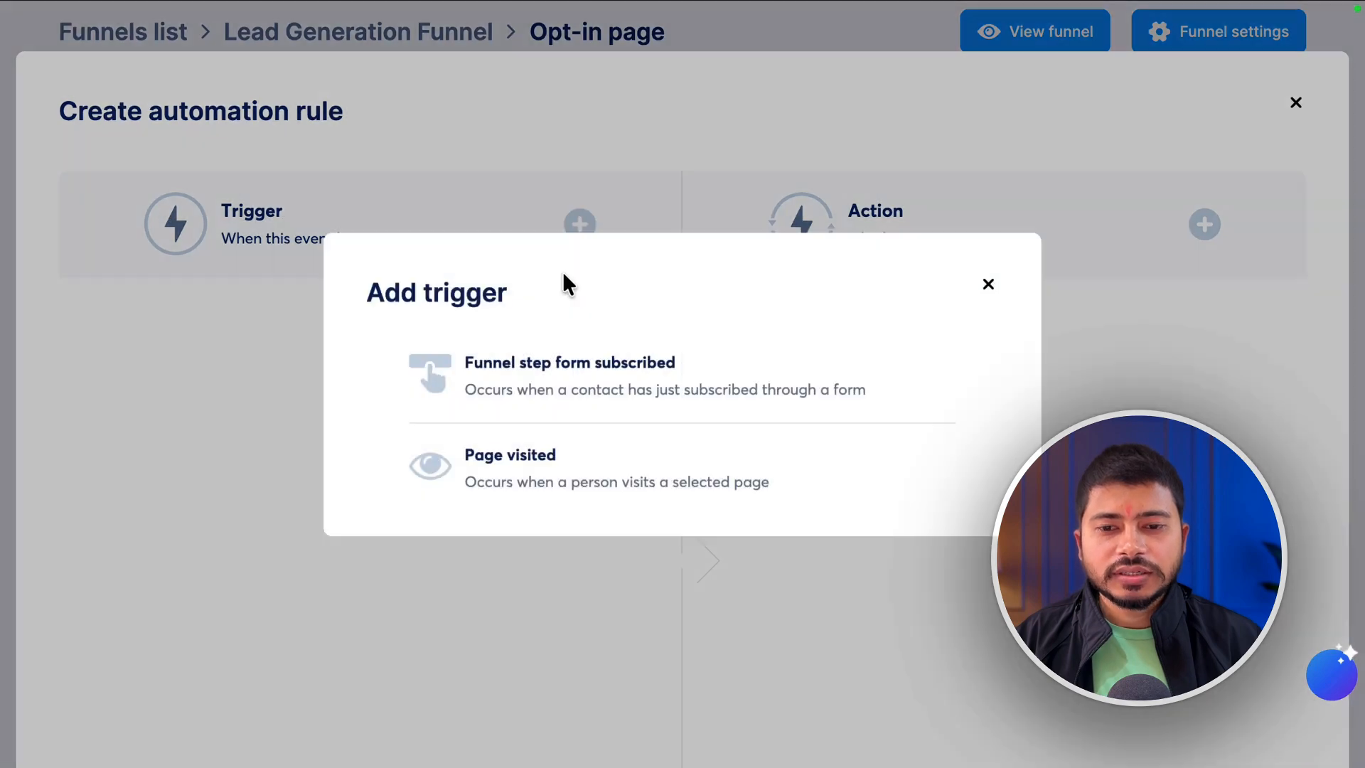
pyautogui.click(520, 384)
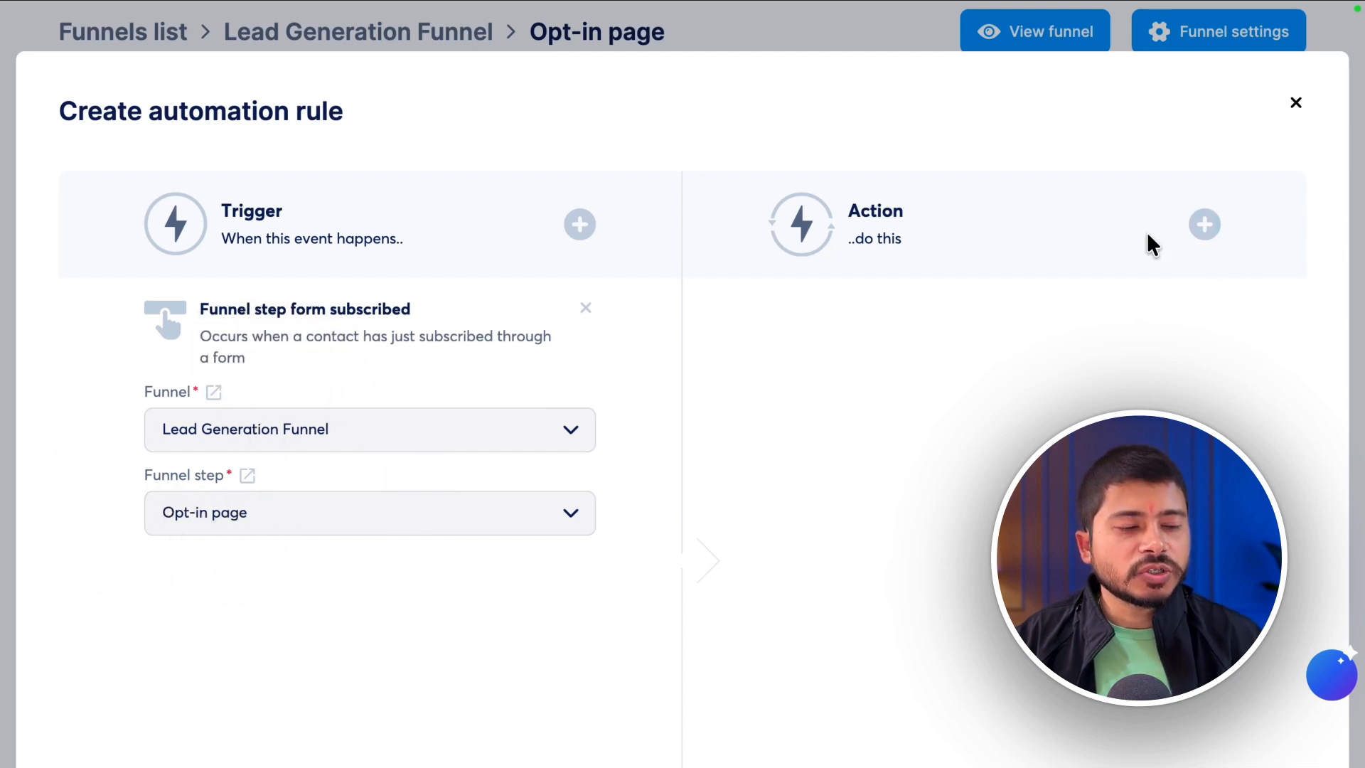
# Add the action "Subscribe to campaign" with the campaign "Email Marketing Campaign DEMO" and save the automation rule
pyautogui.click(1204, 226)
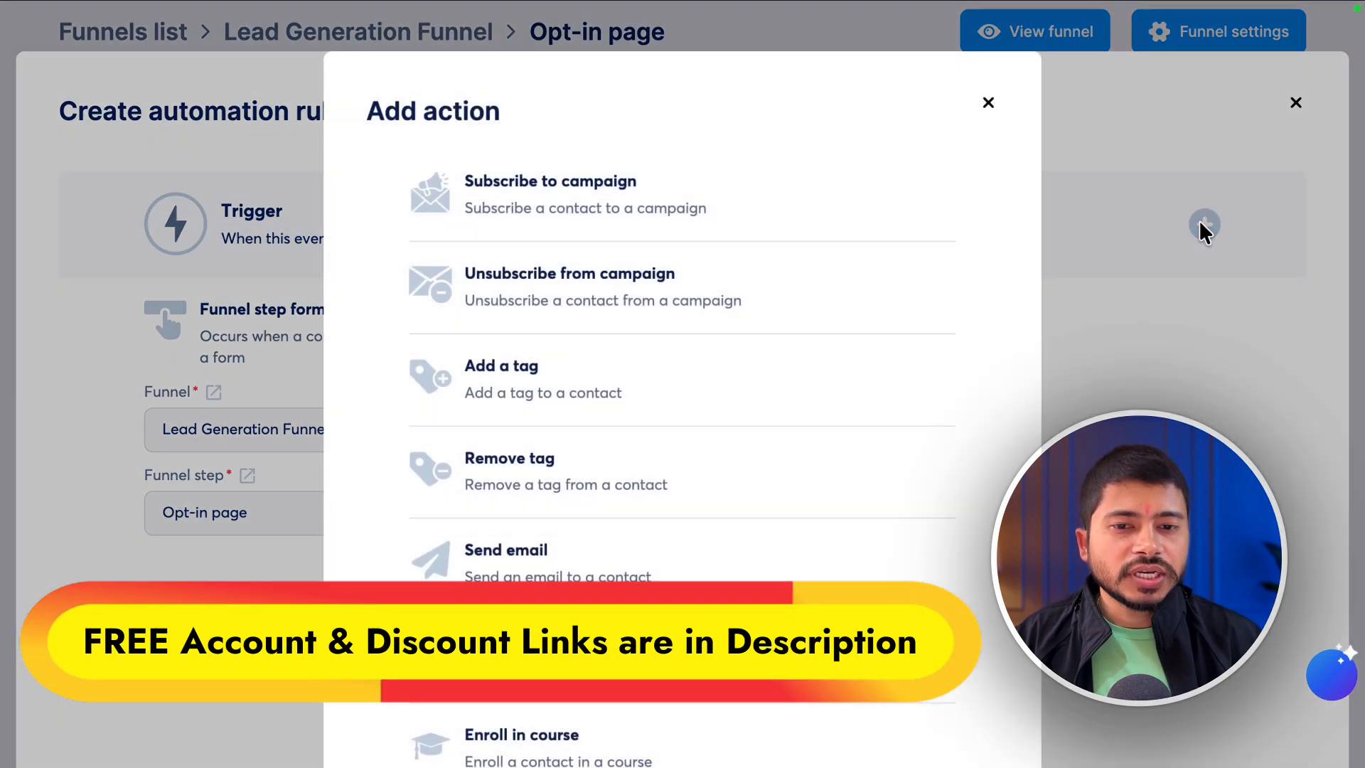
pyautogui.click(575, 192)
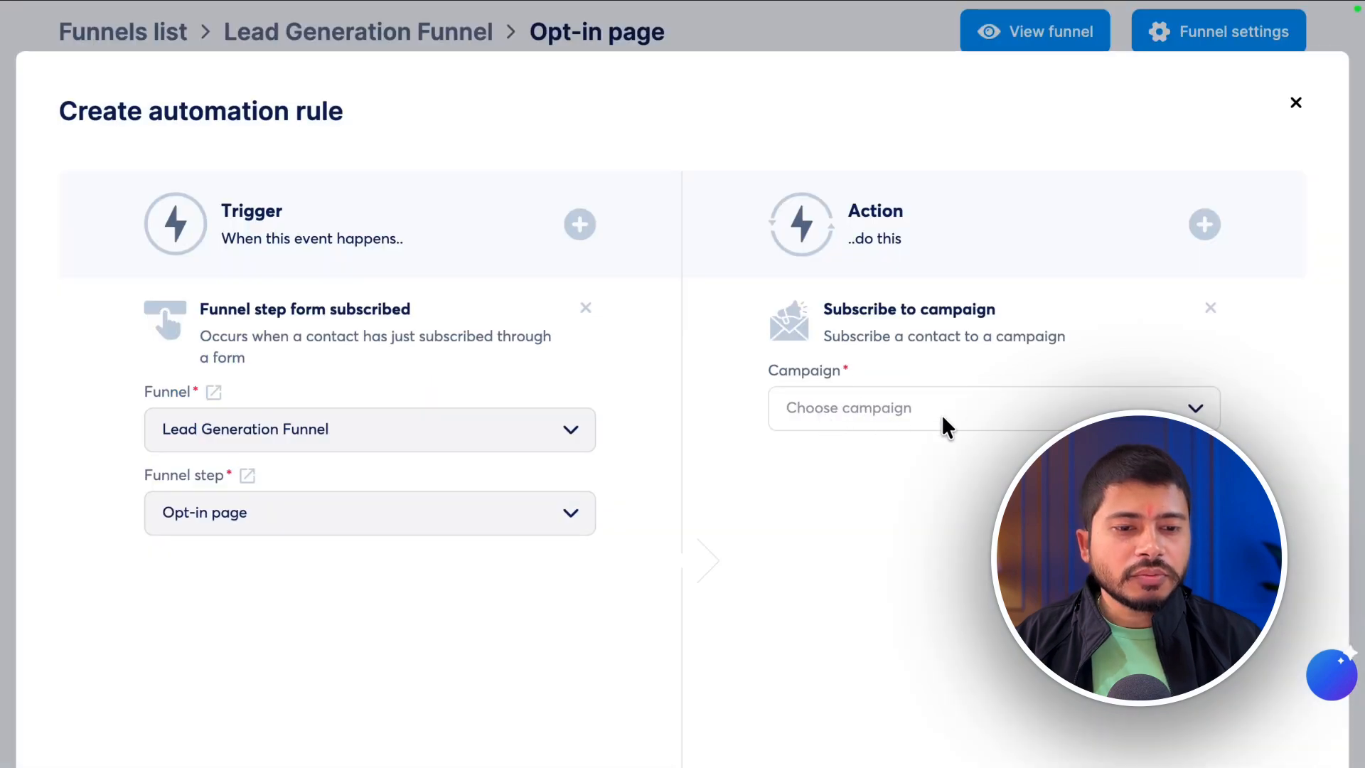
pyautogui.click(895, 412)
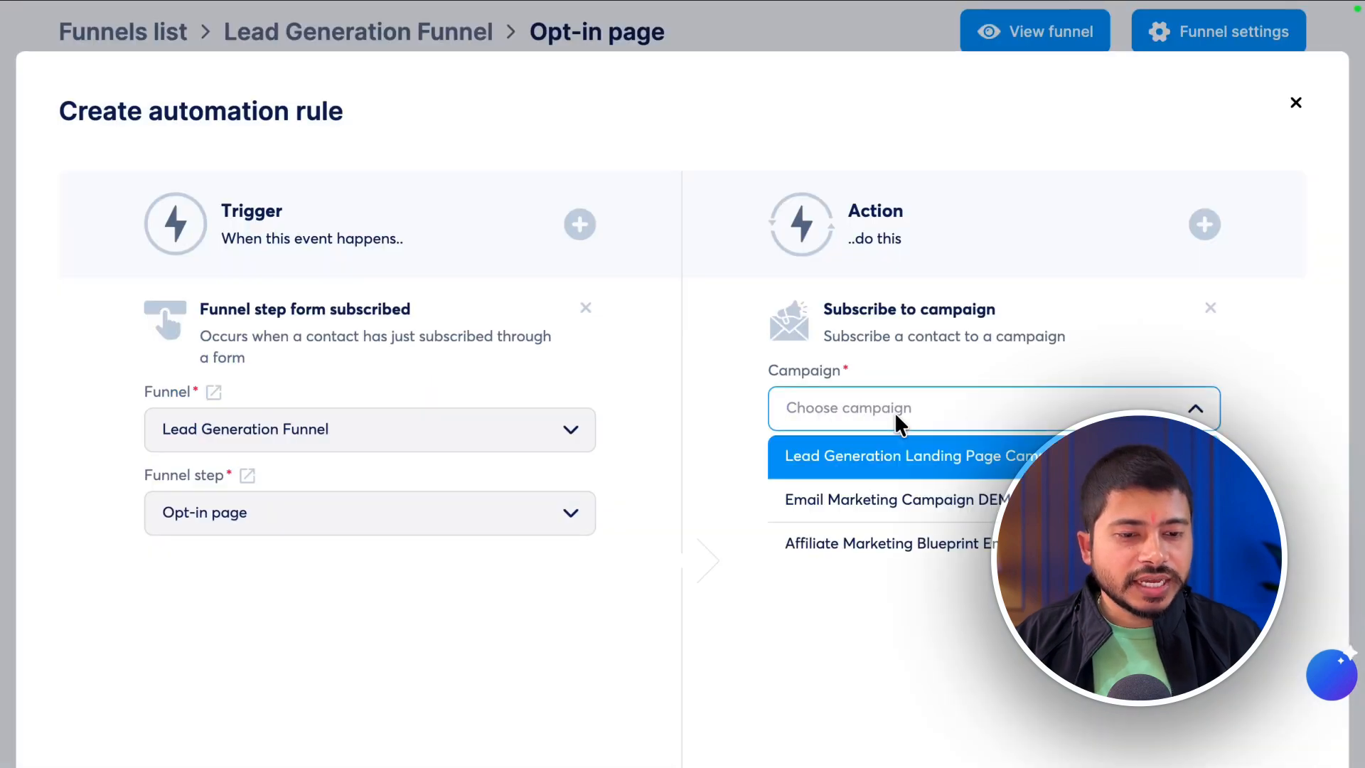
pyautogui.click(934, 502)
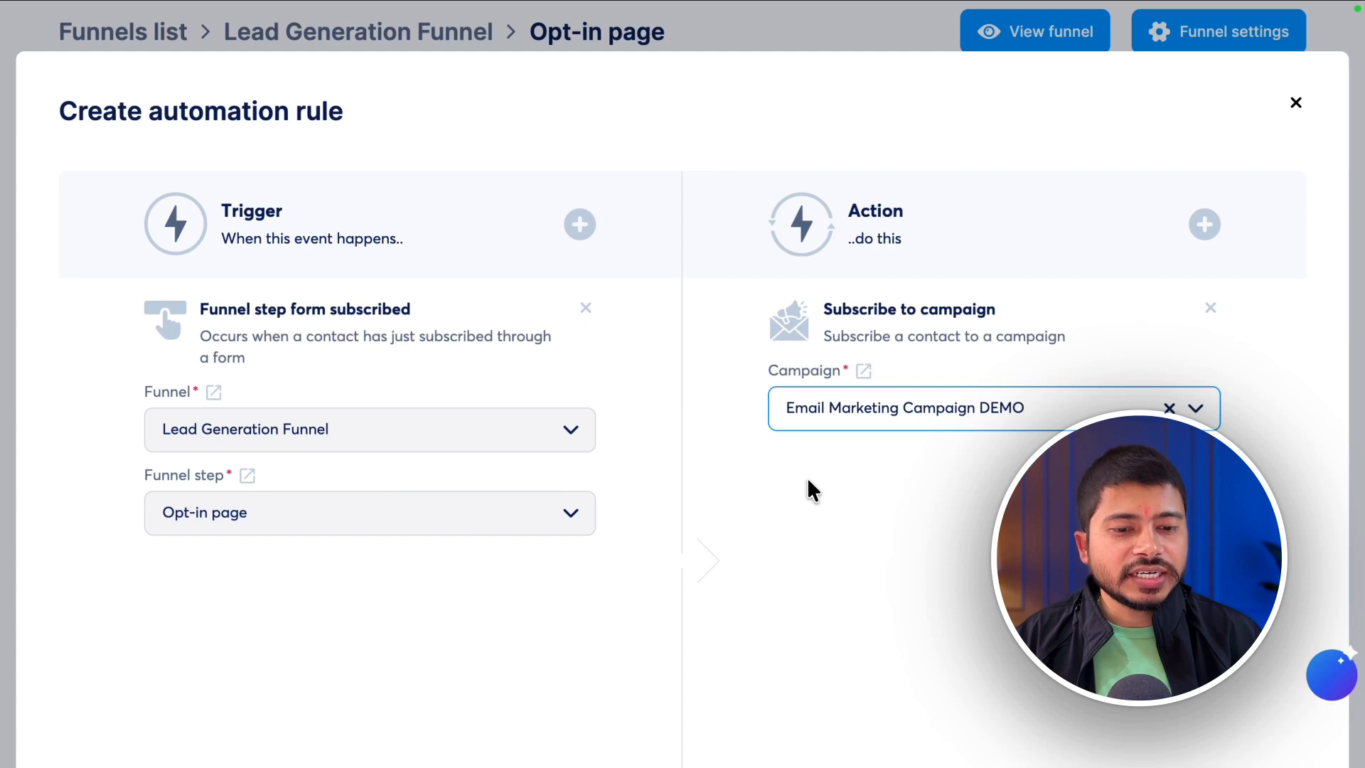
pyautogui.scroll(-3, 808, 476)
pyautogui.click(687, 653)
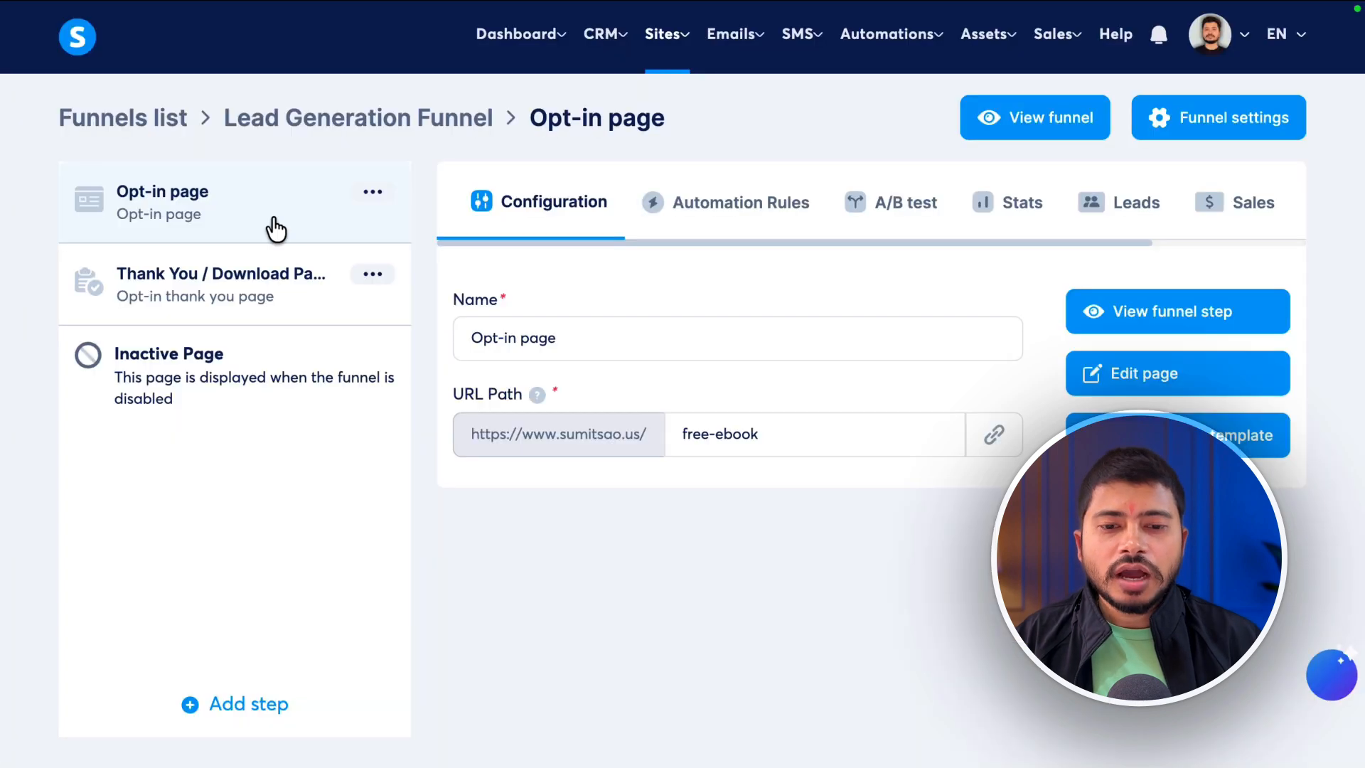
# Copy the Opt-in page's free-ebook URL and open it in a new browser tab
pyautogui.click(994, 435)
pyautogui.click(1257, 54)
pyautogui.press('super+v')
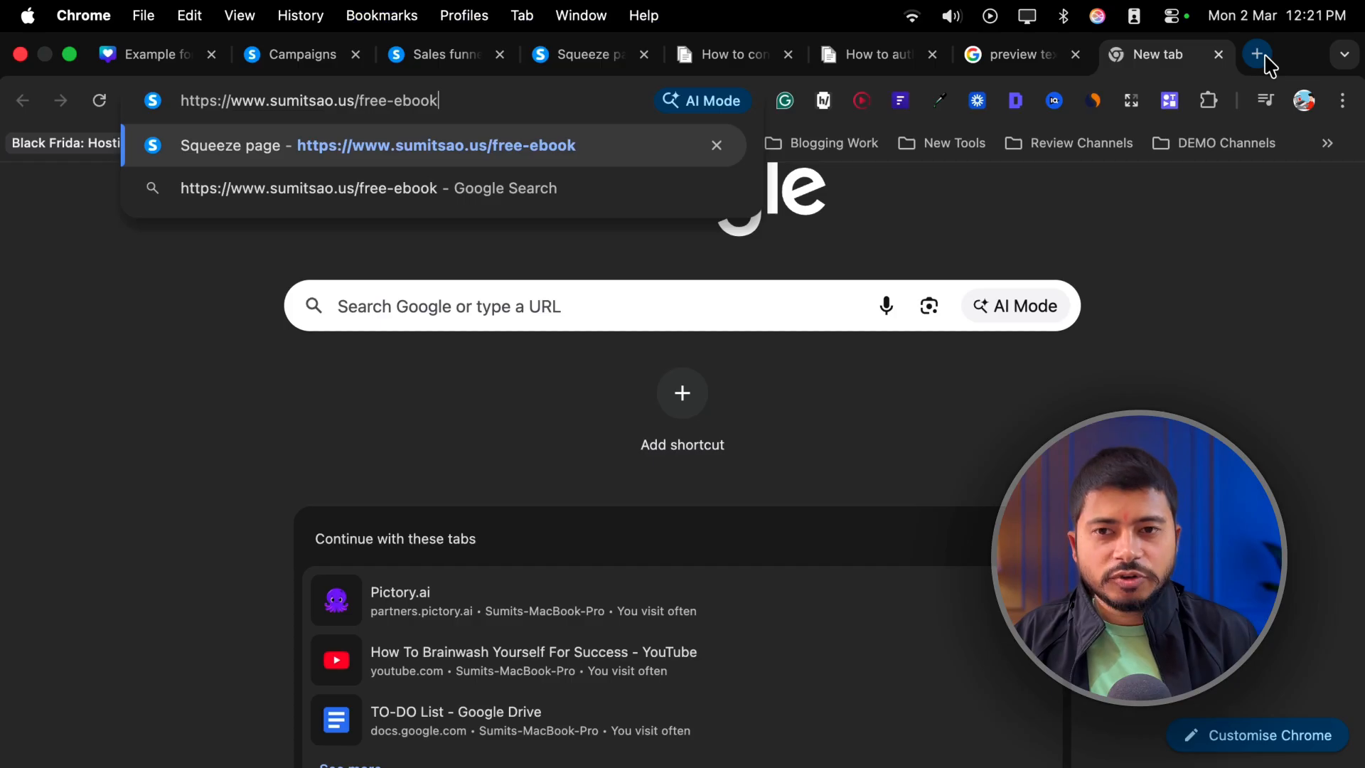
pyautogui.press('Return')
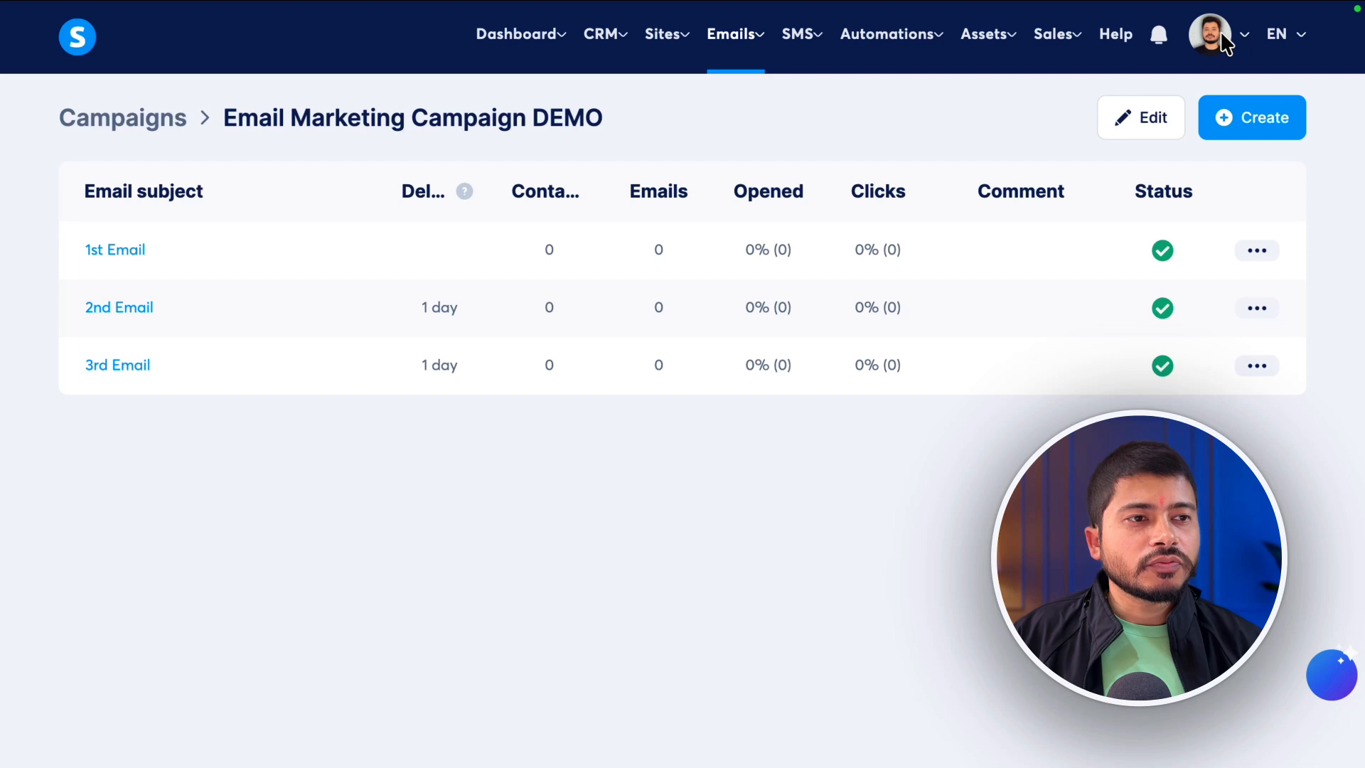
# Open the account's email settings and review the sending domains, verified email addresses and sender details
pyautogui.click(1241, 35)
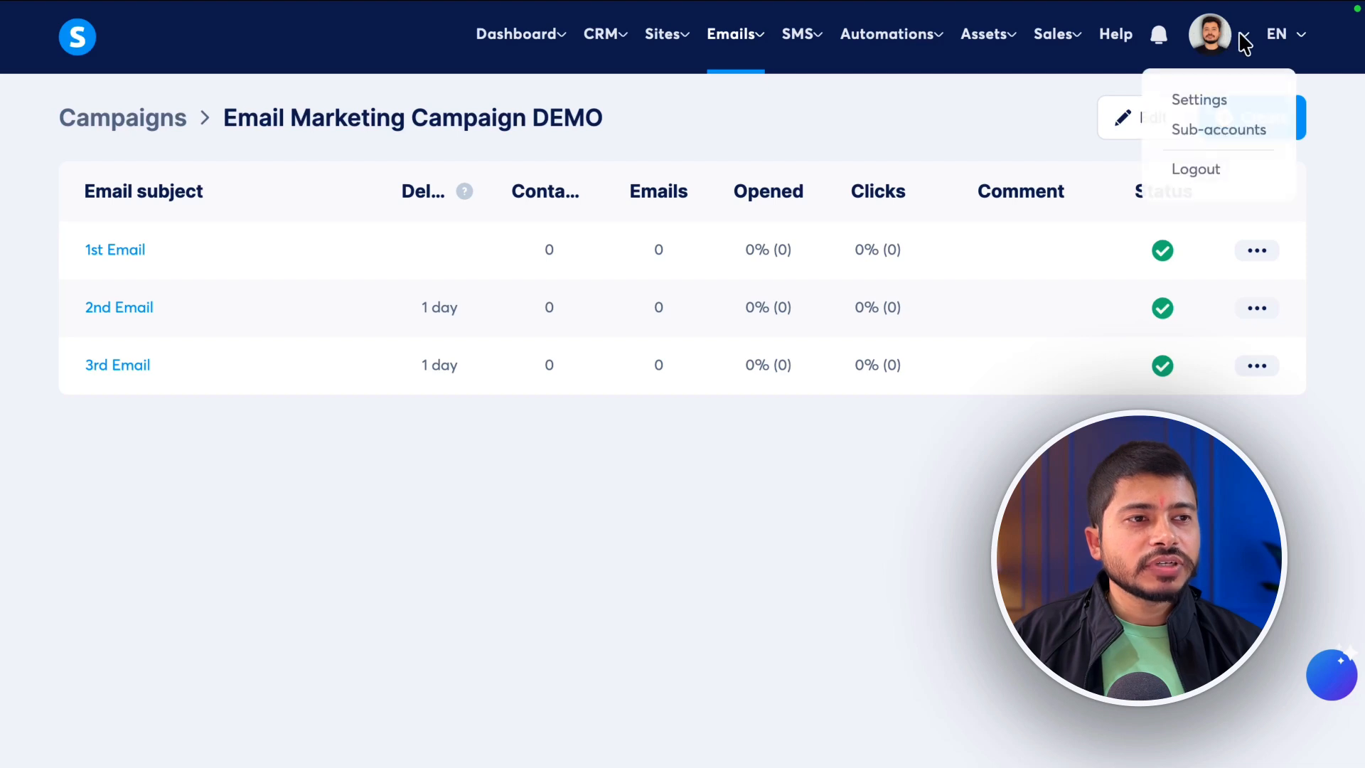
pyautogui.click(1200, 100)
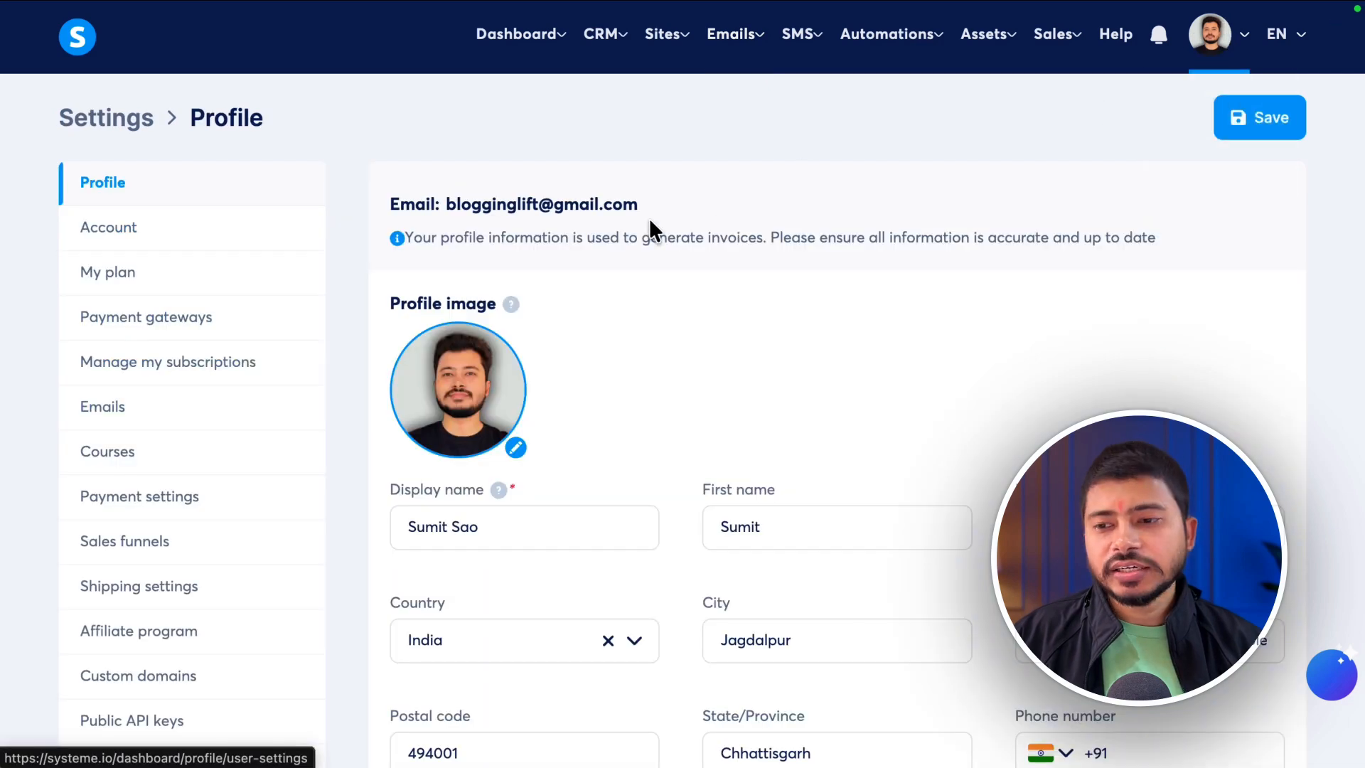
pyautogui.click(114, 409)
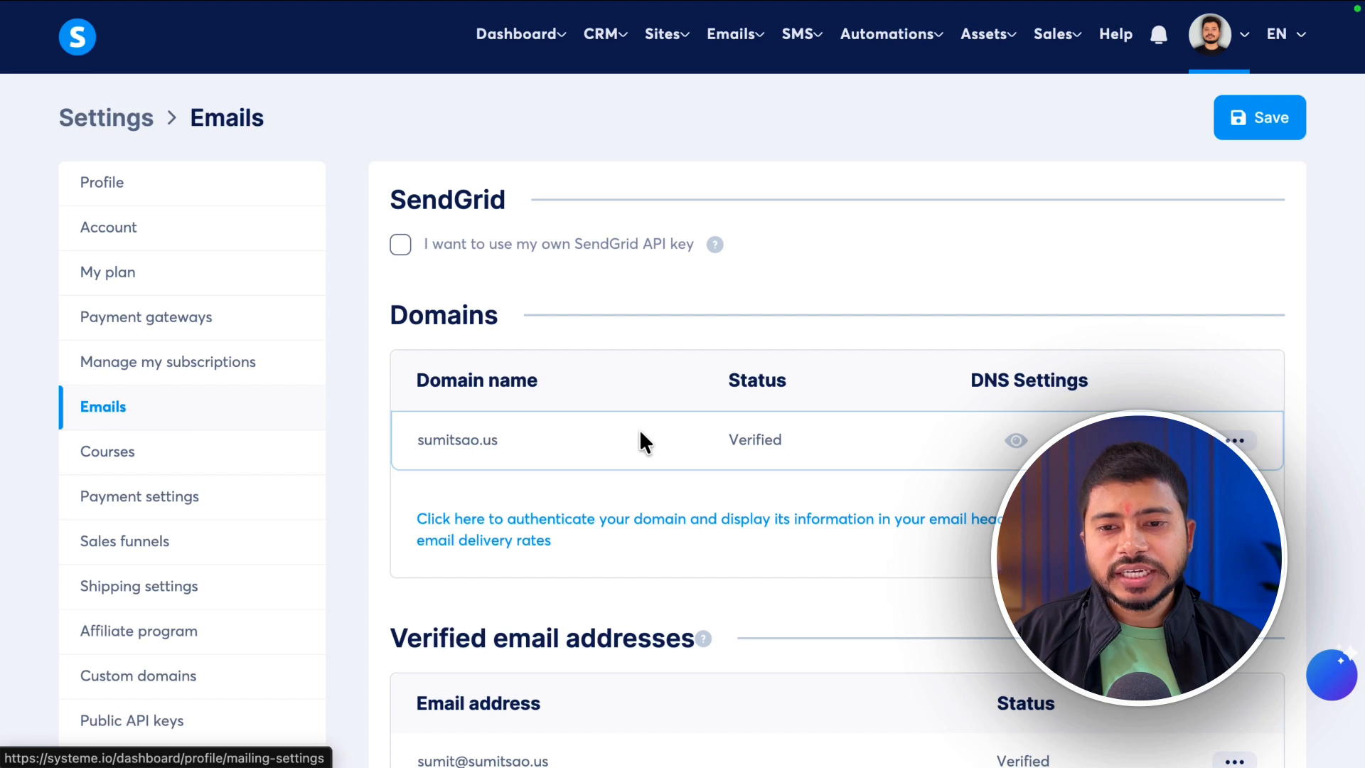
pyautogui.scroll(-6, 643, 441)
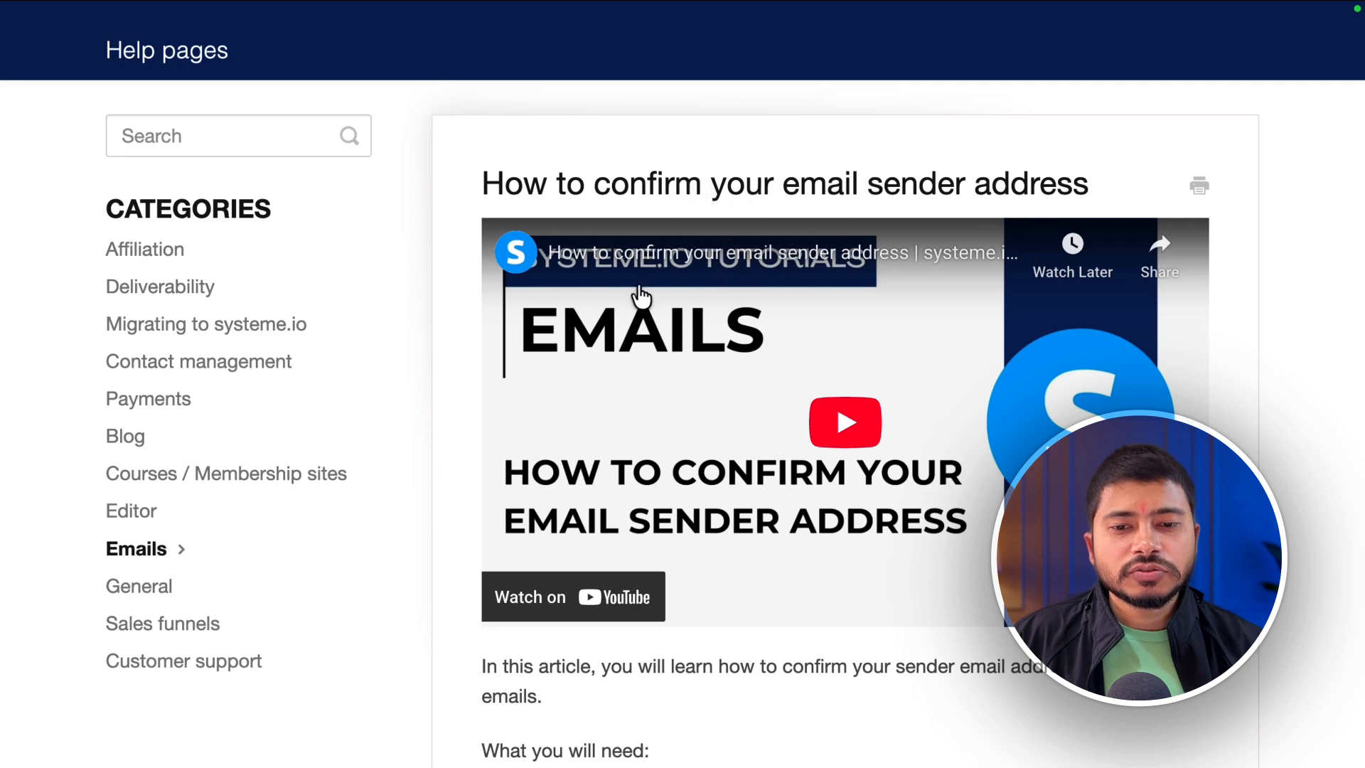
# Read through the help article "How to confirm your email sender address"
pyautogui.scroll(-10, 643, 289)
pyautogui.scroll(-15, 645, 287)
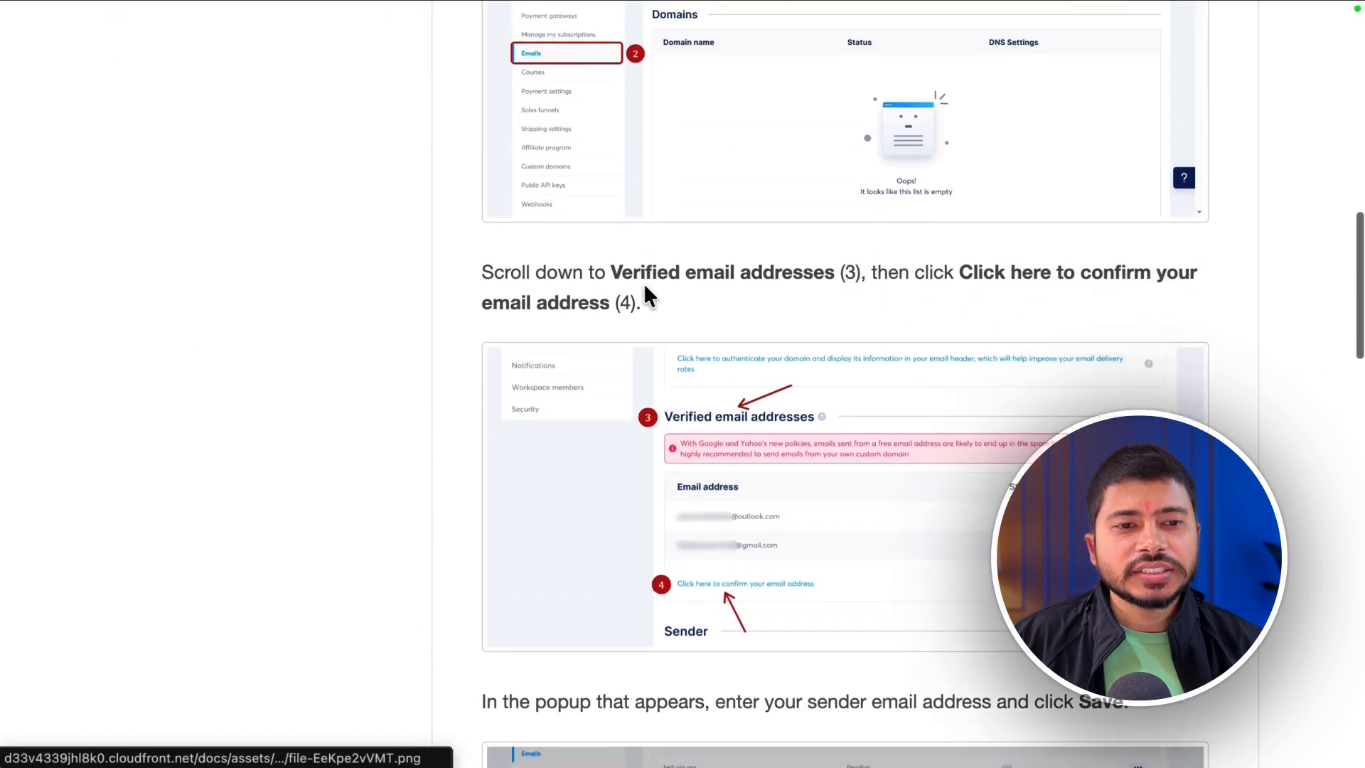
pyautogui.scroll(-13, 643, 287)
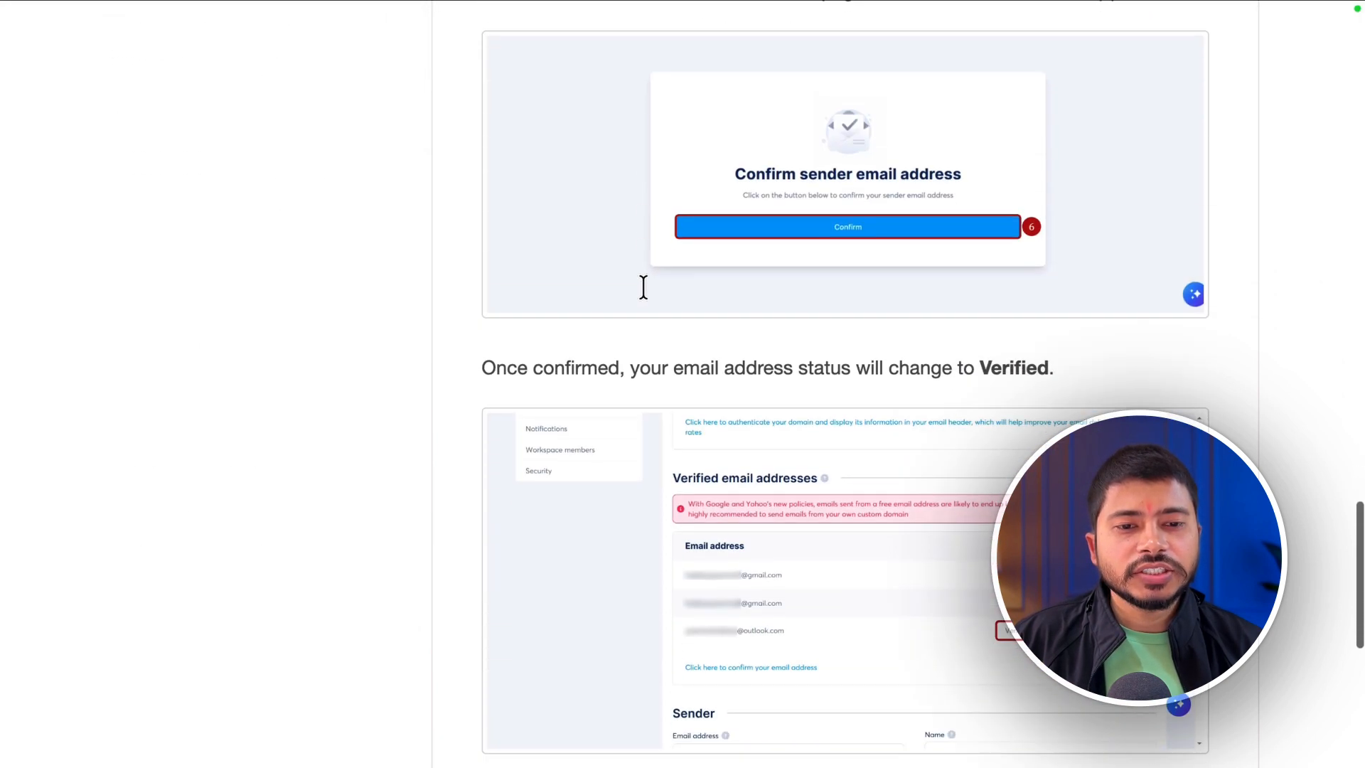
pyautogui.scroll(3, 644, 290)
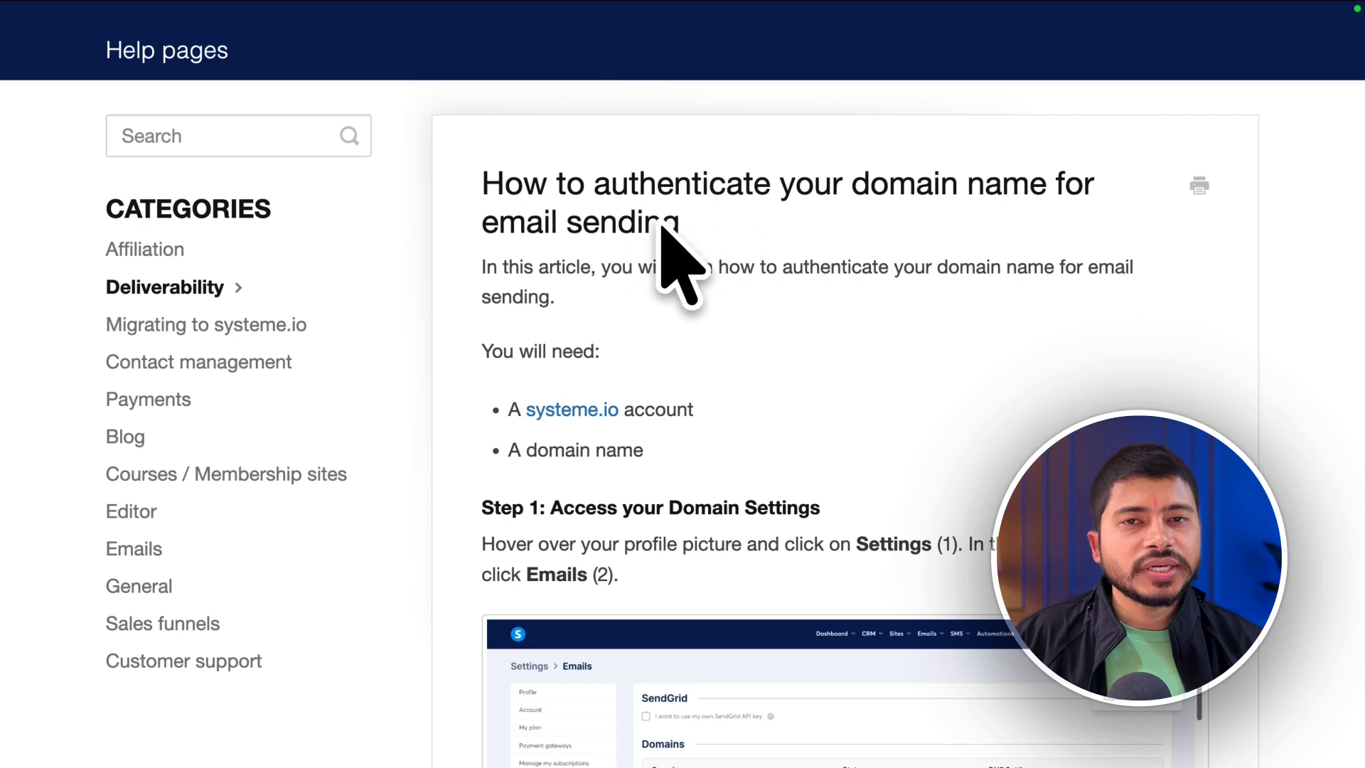
# Read through the help article "How to authenticate your domain name for email sending"
pyautogui.scroll(-20, 765, 334)
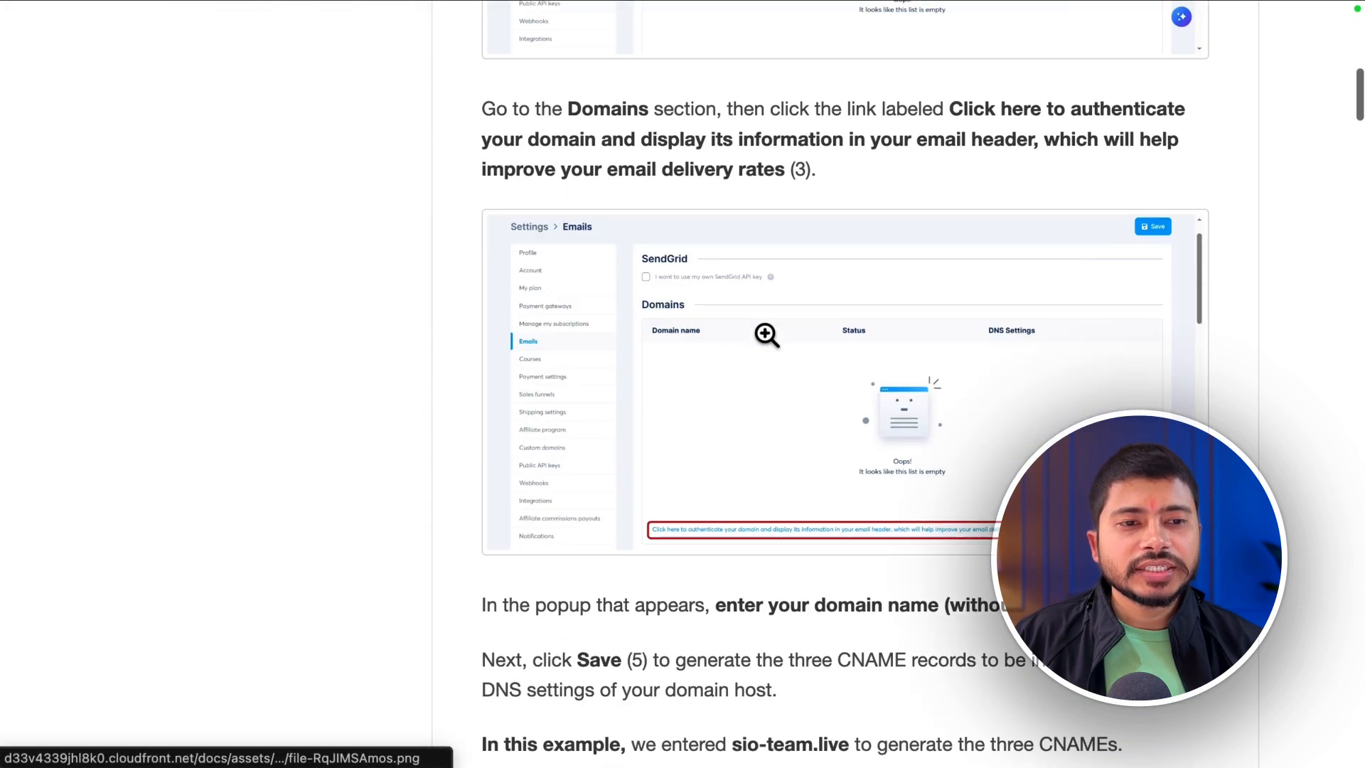
pyautogui.scroll(-18, 765, 334)
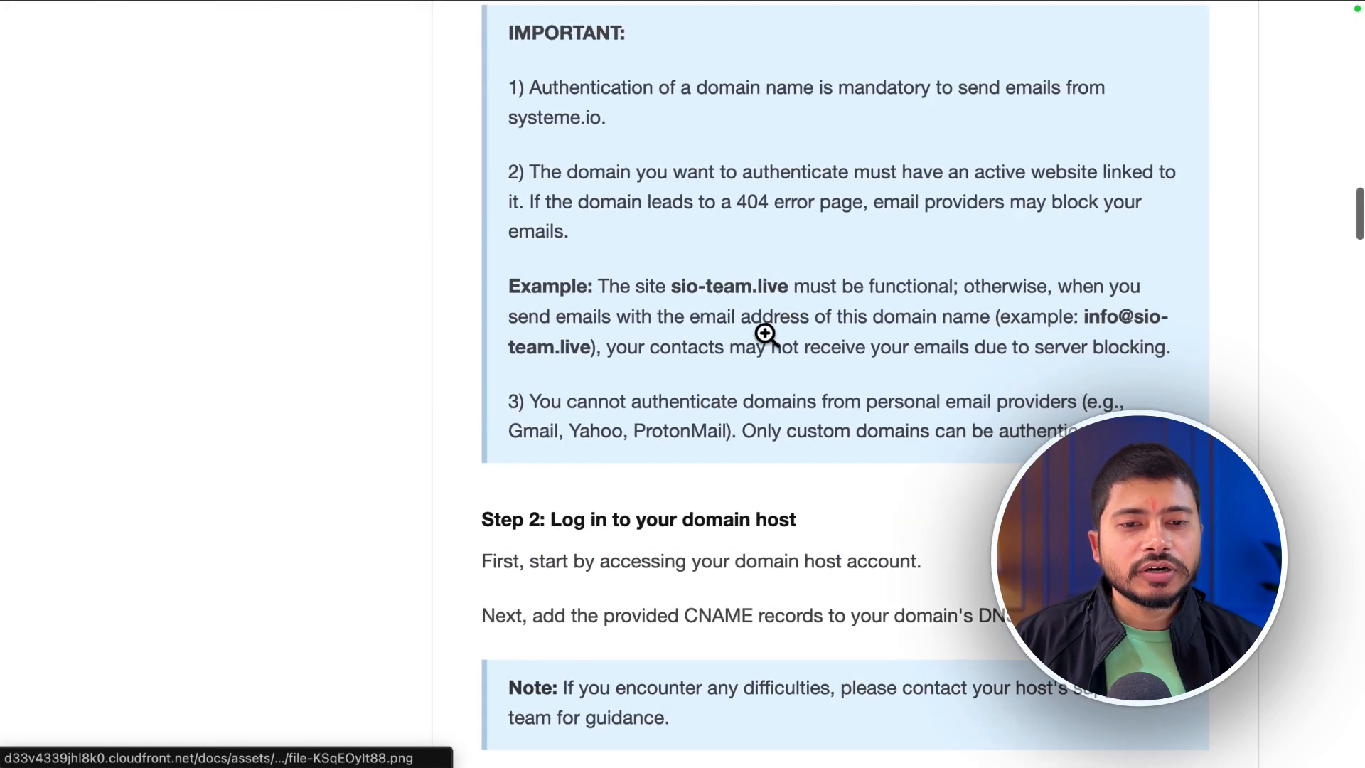
pyautogui.scroll(-5, 765, 333)
pyautogui.scroll(20, 765, 333)
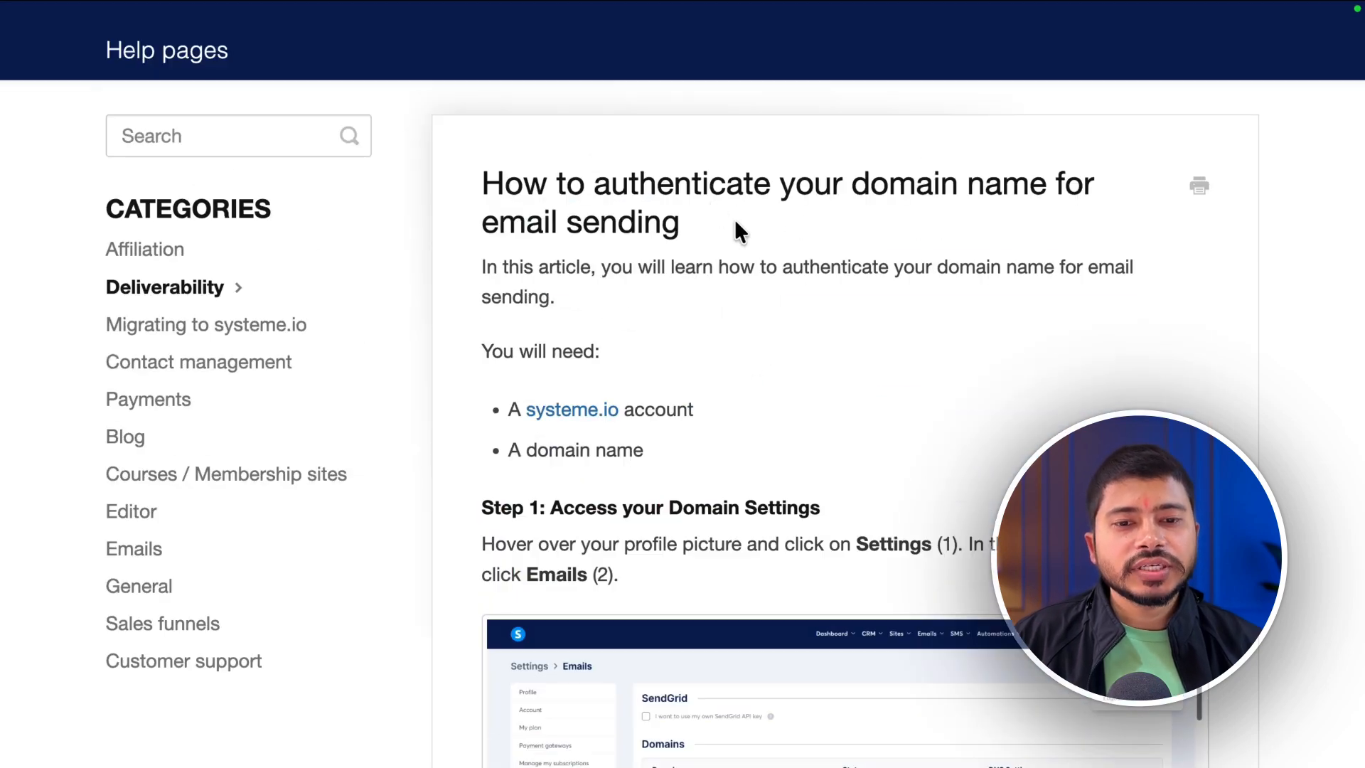
pyautogui.scroll(-20, 604, 233)
pyautogui.scroll(-20, 604, 233)
pyautogui.scroll(20, 604, 233)
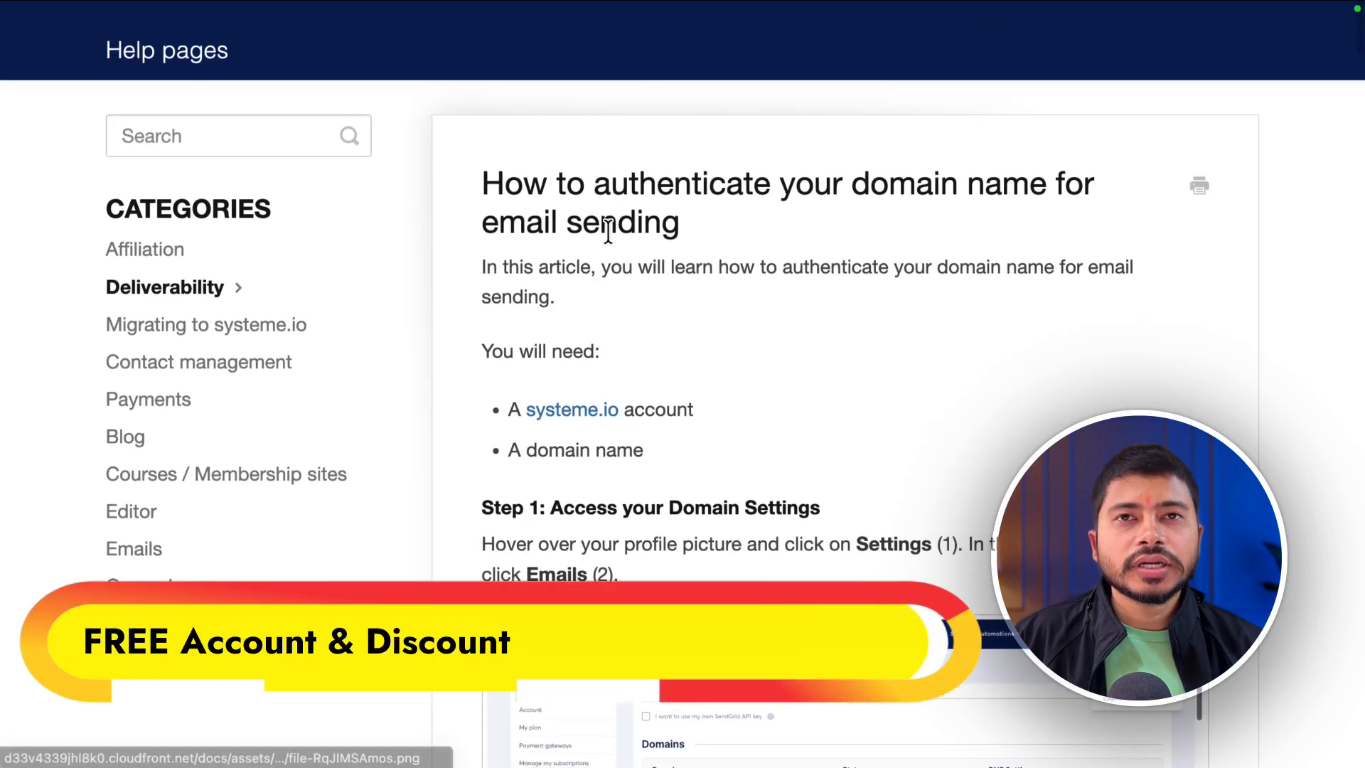